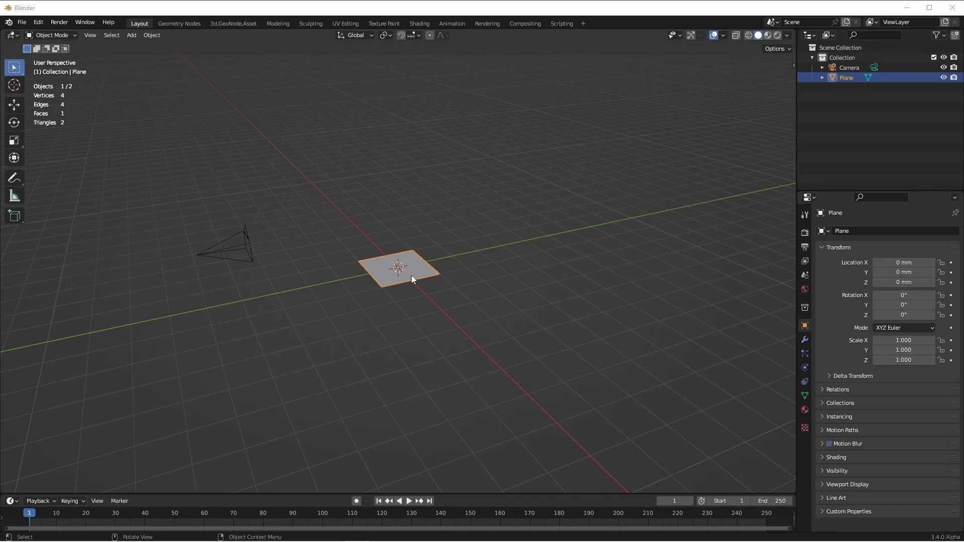
# Clear the scene's plane and camera and add an icosphere at the origin
pyautogui.press('Delete')
pyautogui.hotkey('shift', 'a')
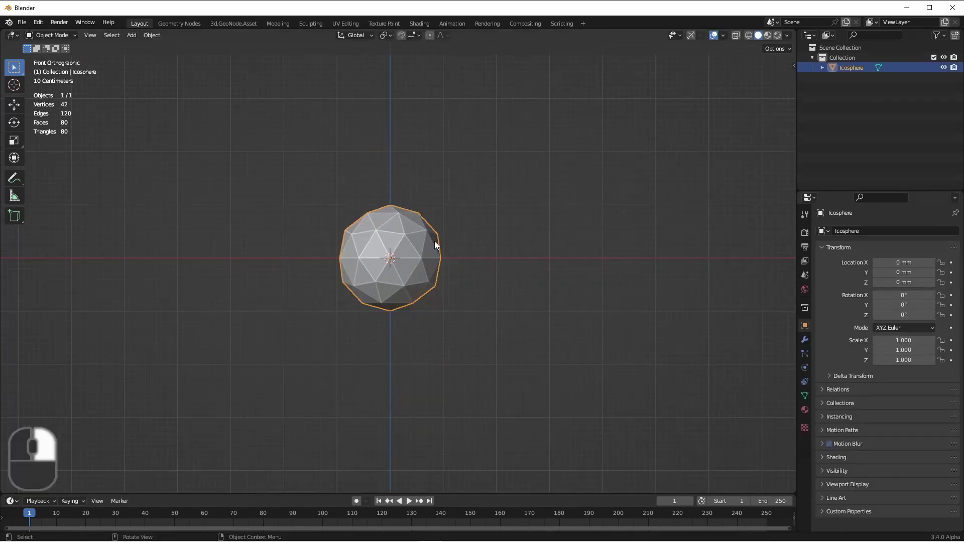
pyautogui.moveTo(435, 241); pyautogui.dragTo(396, 211, button='middle')
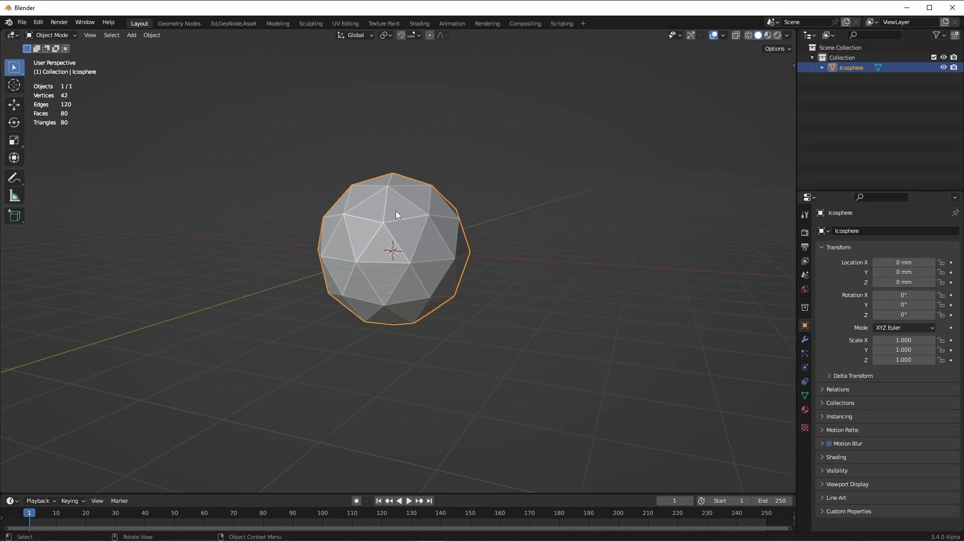
# Switch to the Geometry Nodes workspace and create a new node tree on the icosphere
pyautogui.click(185, 23)
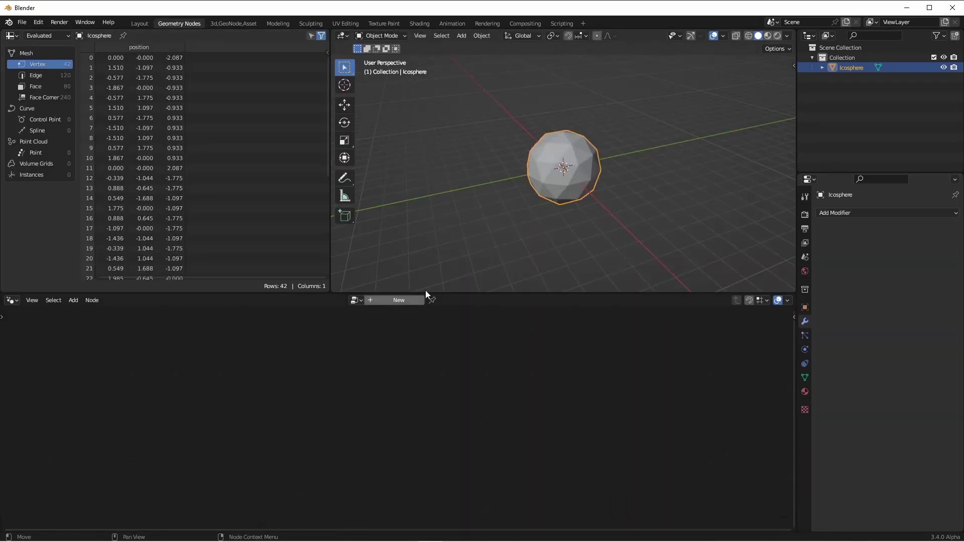
pyautogui.click(380, 300)
pyautogui.moveTo(449, 418); pyautogui.dragTo(511, 378, button='middle')
# Add a Points node above the link between Group Input and Group Output
pyautogui.hotkey('shift', 'a')
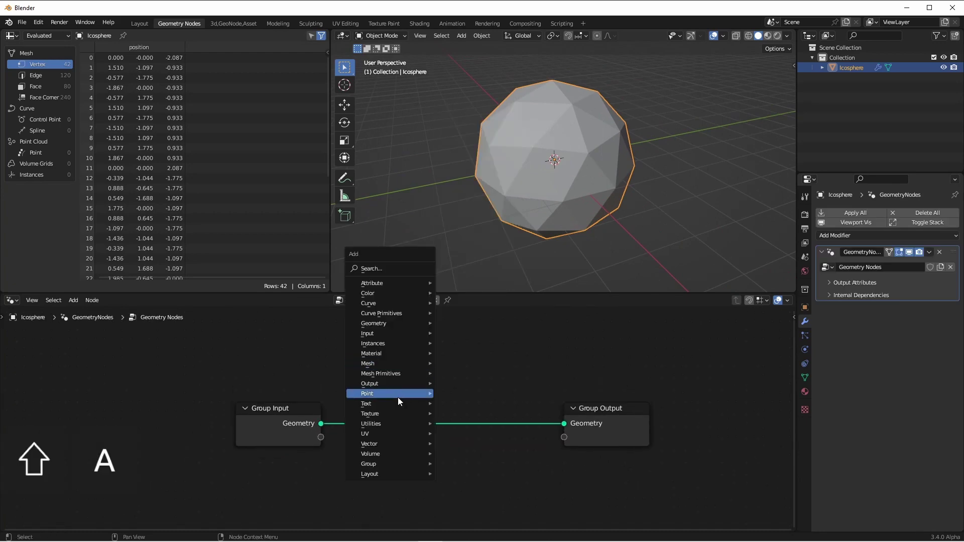
pyautogui.moveTo(397, 395)
pyautogui.click(465, 407)
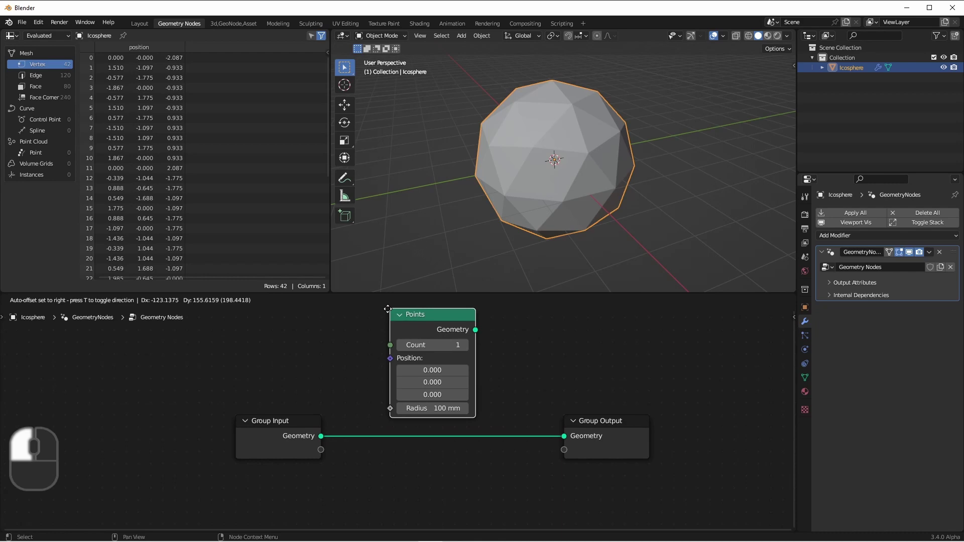
pyautogui.click(383, 310)
pyautogui.scroll(-3, 384, 310)
# Insert a Join Geometry node before Group Output and feed the Points geometry into it
pyautogui.moveTo(556, 436); pyautogui.dragTo(667, 438)
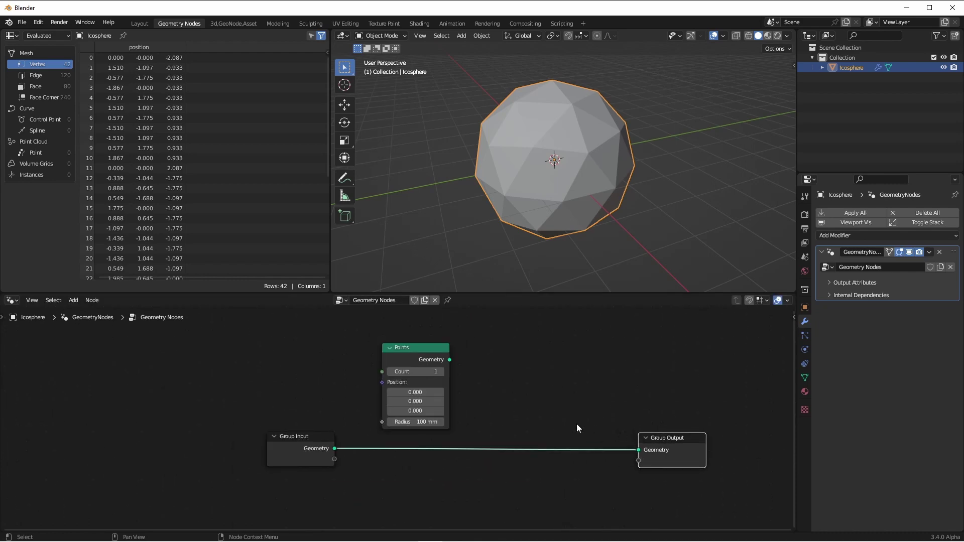
pyautogui.hotkey('shift', 'a')
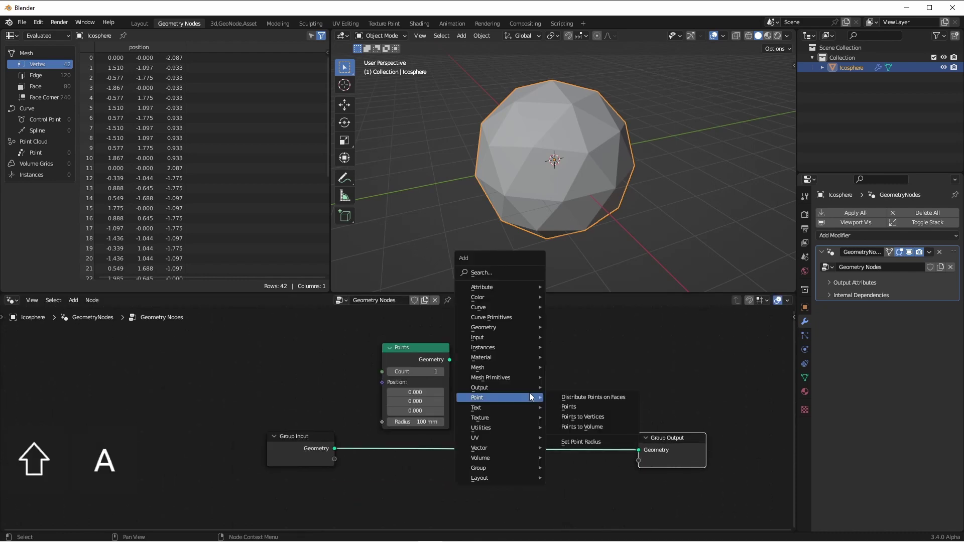
pyautogui.moveTo(512, 330)
pyautogui.click(579, 387)
pyautogui.click(532, 421)
pyautogui.moveTo(450, 360); pyautogui.dragTo(531, 448)
pyautogui.moveTo(303, 438); pyautogui.dragTo(289, 456)
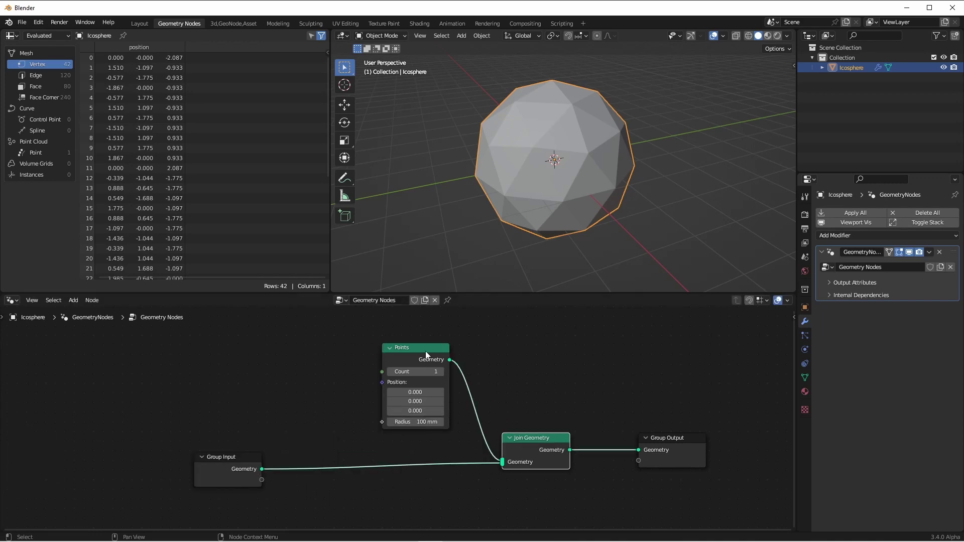
# Turn the Points node into a node group and set the group's Count to 100
pyautogui.click(426, 351)
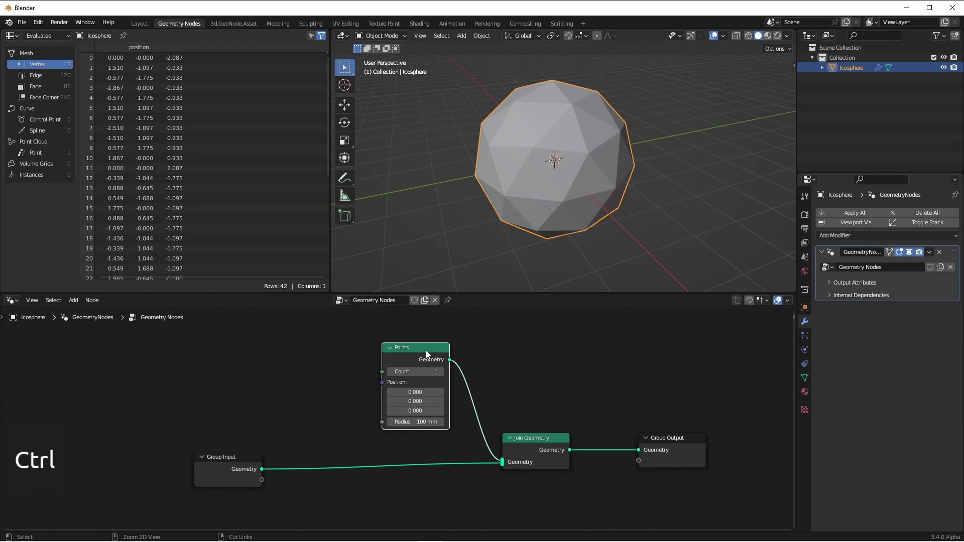
pyautogui.hotkey('ctrl', 'g')
pyautogui.hotkey('ctrl', 'Tab')
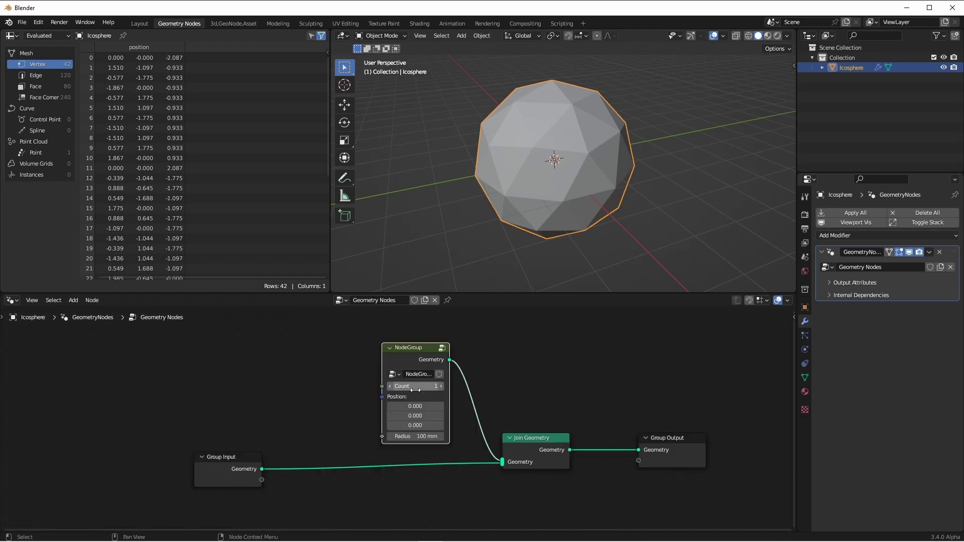
pyautogui.click(417, 387)
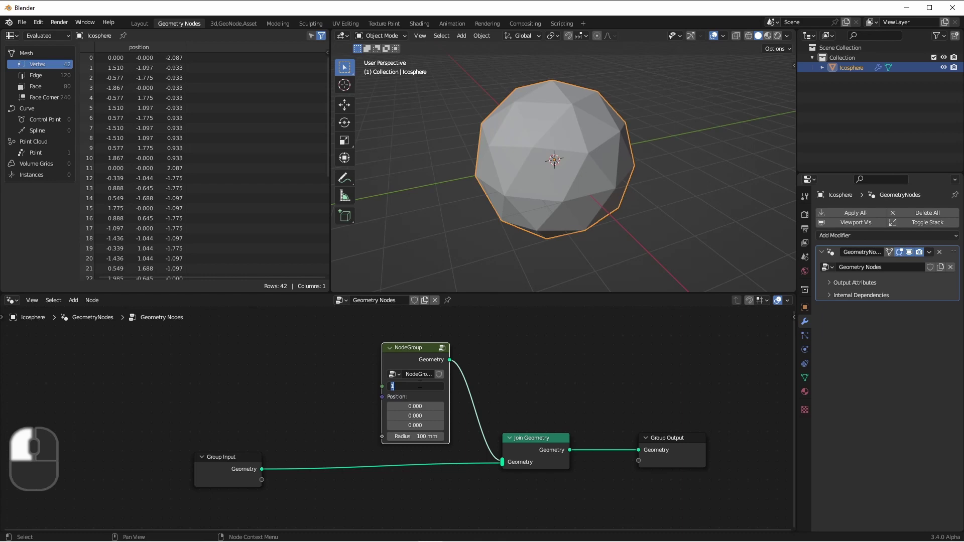
pyautogui.write('100')
pyautogui.press('Return')
# Inside the group, cut the Points node's Position and Radius links and drive Position with a Vector-type Random Value node
pyautogui.press('Tab')
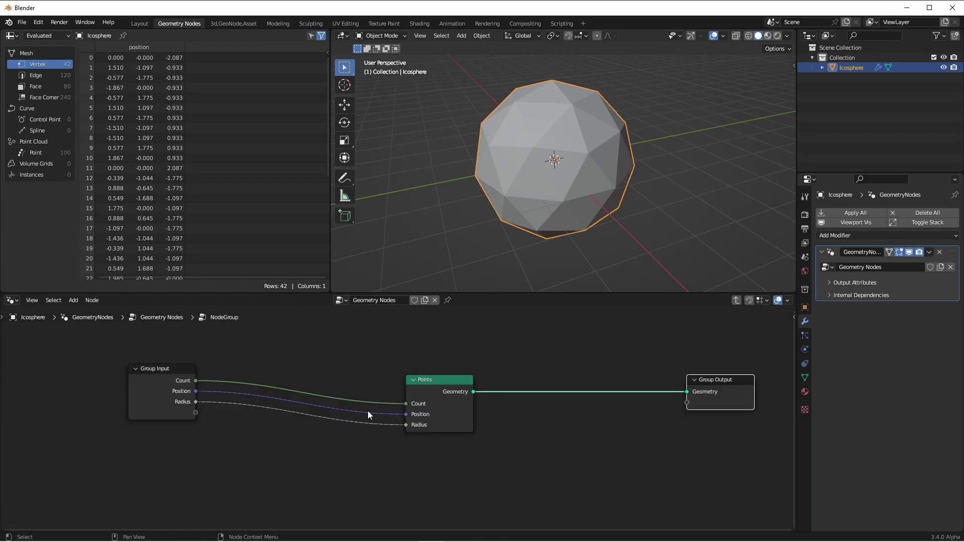
pyautogui.keyDown('ctrl'); pyautogui.moveTo(369, 409); pyautogui.dragTo(349, 439, button='right'); pyautogui.keyUp('ctrl')
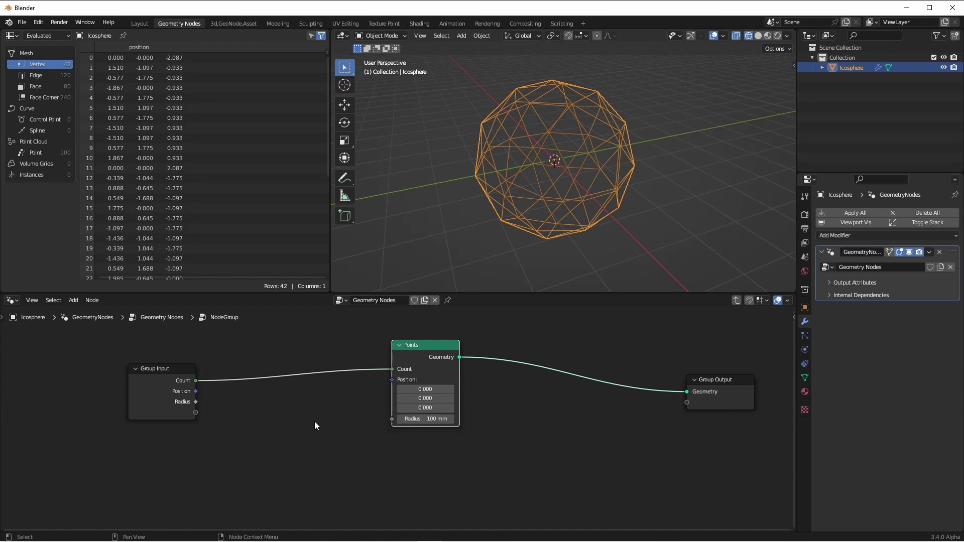
pyautogui.hotkey('shift', 'a')
pyautogui.moveTo(281, 478)
pyautogui.click(376, 455)
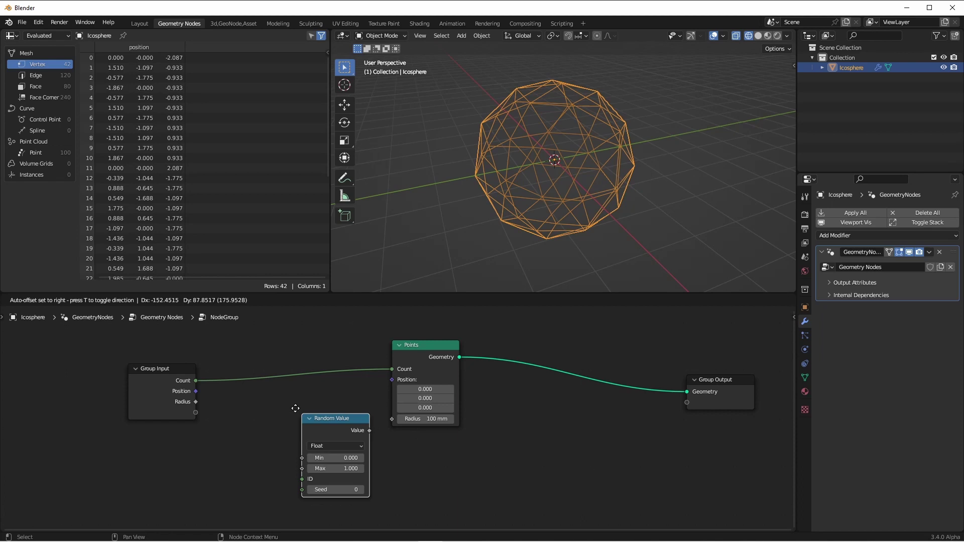
pyautogui.click(275, 393)
pyautogui.click(295, 417)
pyautogui.click(302, 448)
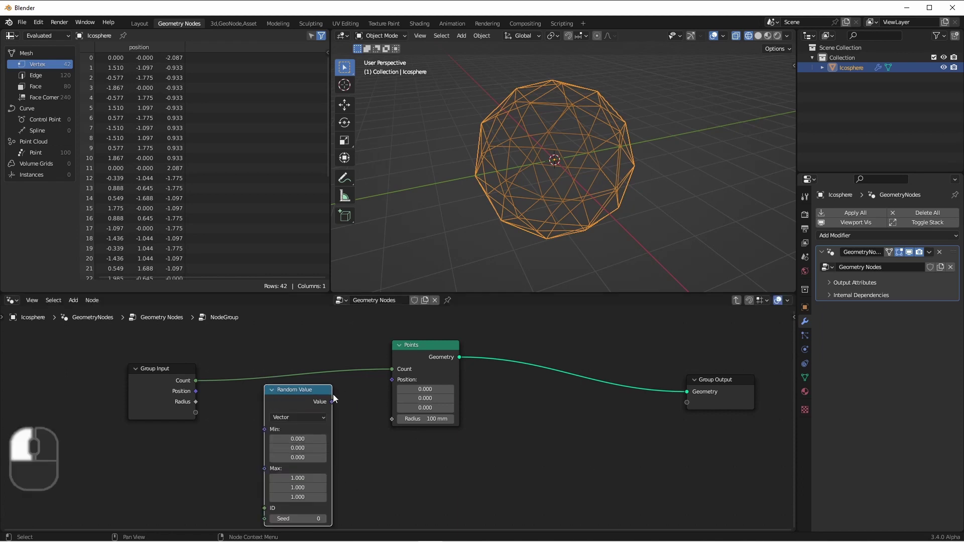
pyautogui.moveTo(333, 401); pyautogui.dragTo(387, 383)
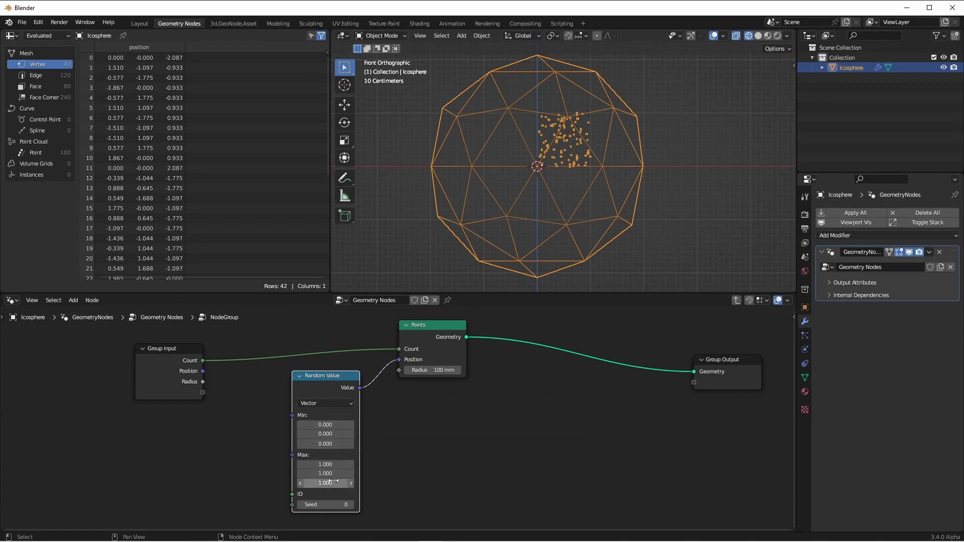
# Add a Bounding Box node fed by a new Geometry group input and link its Min and Max to Random Value
pyautogui.moveTo(526, 190); pyautogui.dragTo(532, 153, button='middle')
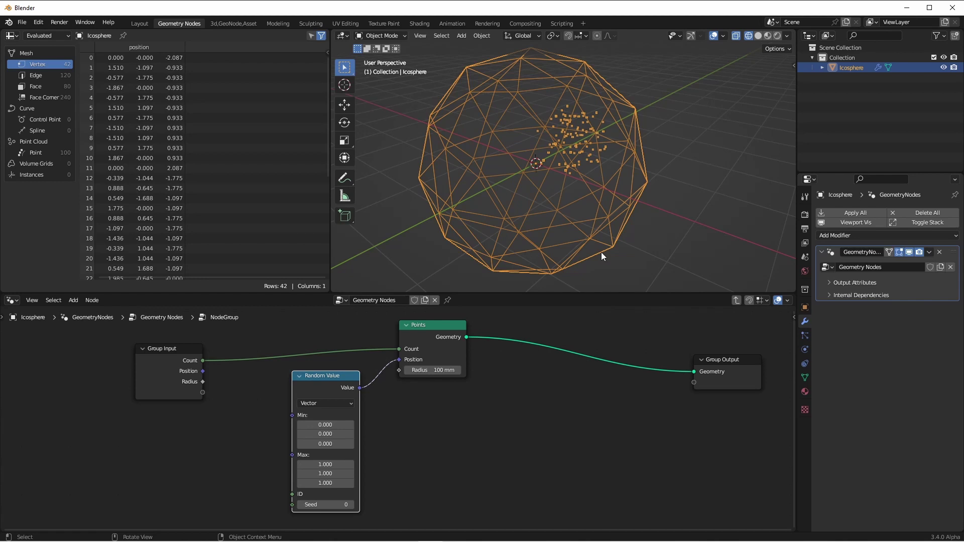
pyautogui.moveTo(177, 358); pyautogui.dragTo(140, 354)
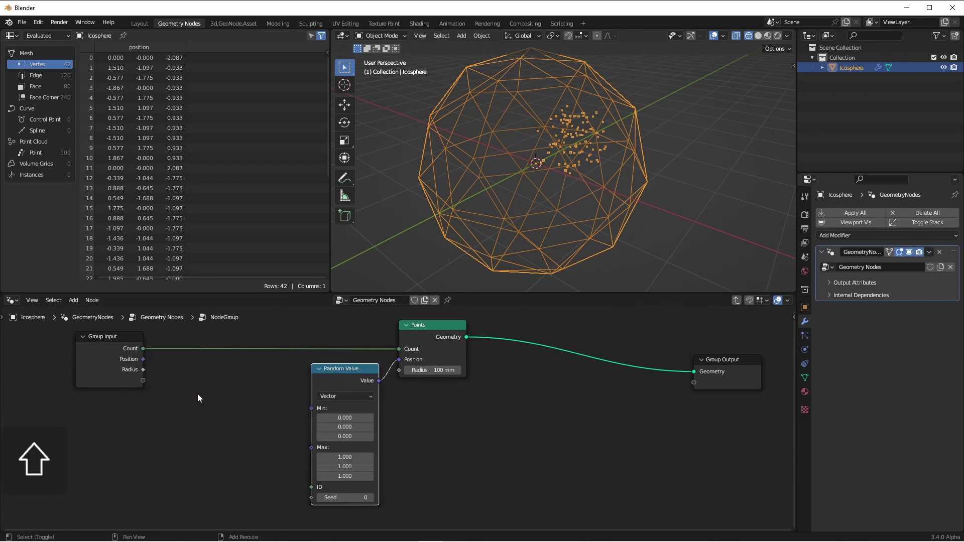
pyautogui.hotkey('shift', 'a')
pyautogui.moveTo(172, 293)
pyautogui.click(242, 294)
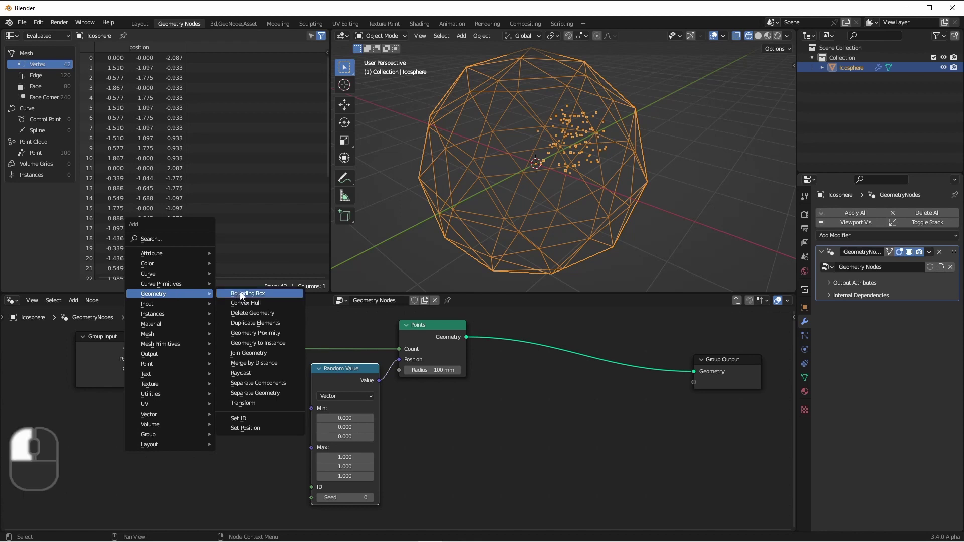
pyautogui.click(202, 396)
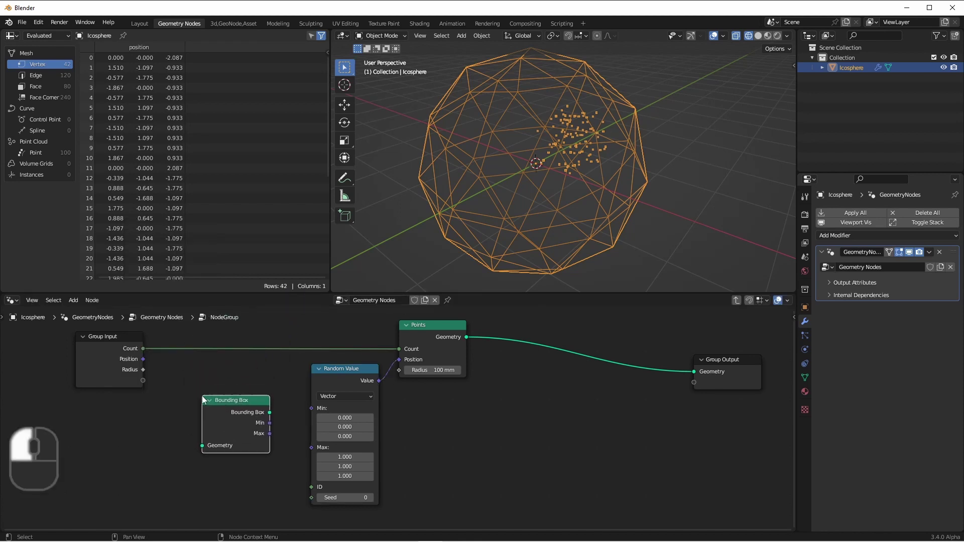
pyautogui.moveTo(142, 380); pyautogui.dragTo(201, 442)
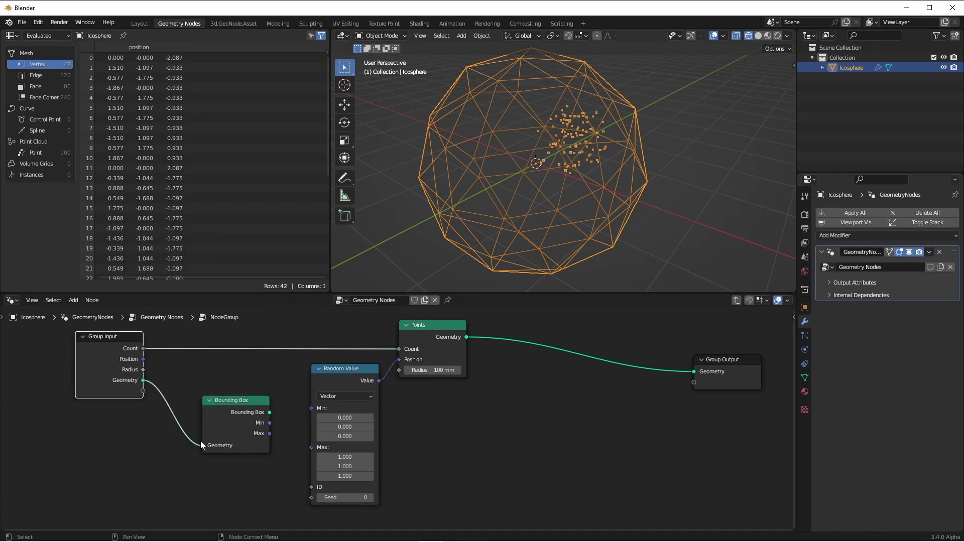
pyautogui.moveTo(270, 423); pyautogui.dragTo(324, 411)
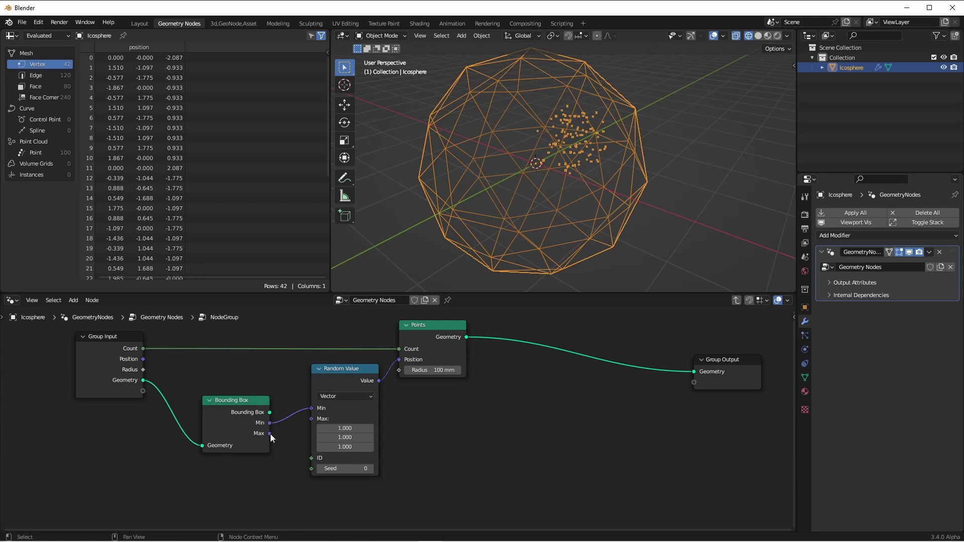
pyautogui.moveTo(271, 433); pyautogui.dragTo(312, 418)
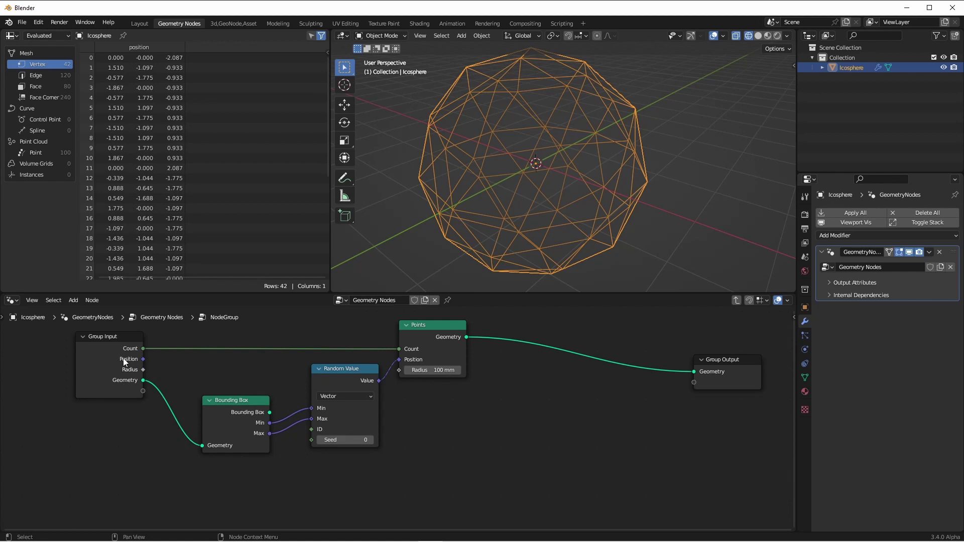
# In the parent tree, connect Group Input's Geometry to the node group and raise its Count to about 4,100
pyautogui.click(737, 300)
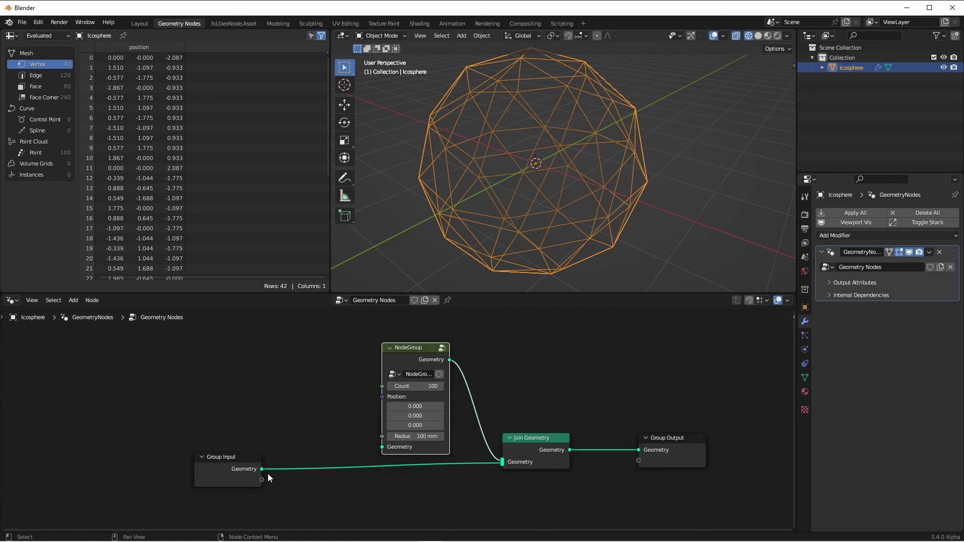
pyautogui.moveTo(263, 469)
pyautogui.mouseDown()
pyautogui.moveTo(350, 433)
pyautogui.moveTo(382, 447)
pyautogui.mouseUp()
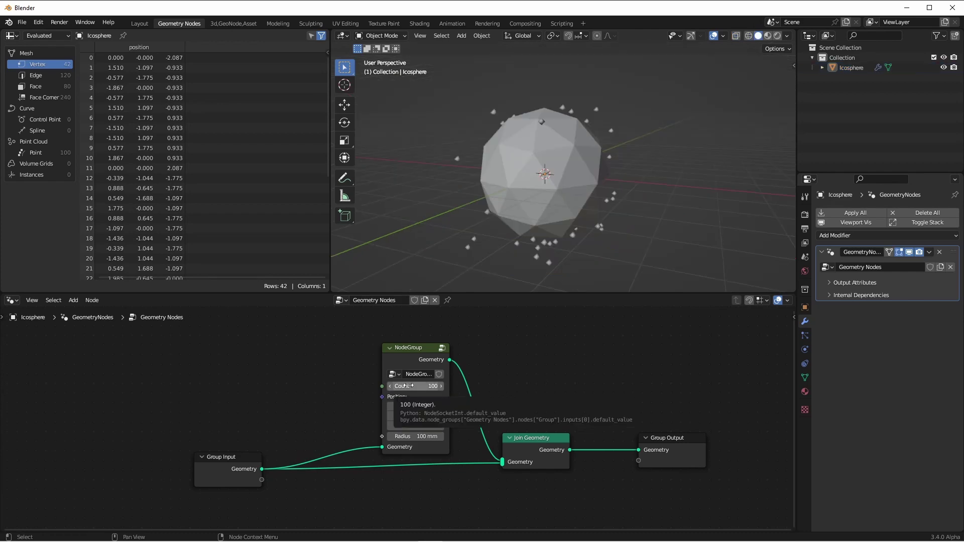
pyautogui.moveTo(406, 386); pyautogui.dragTo(591, 203)
pyautogui.moveTo(590, 203); pyautogui.dragTo(592, 226, button='middle')
# Inside the node group, move the Geometry input to the first place in the group's input list
pyautogui.click(405, 349)
pyautogui.press('Tab')
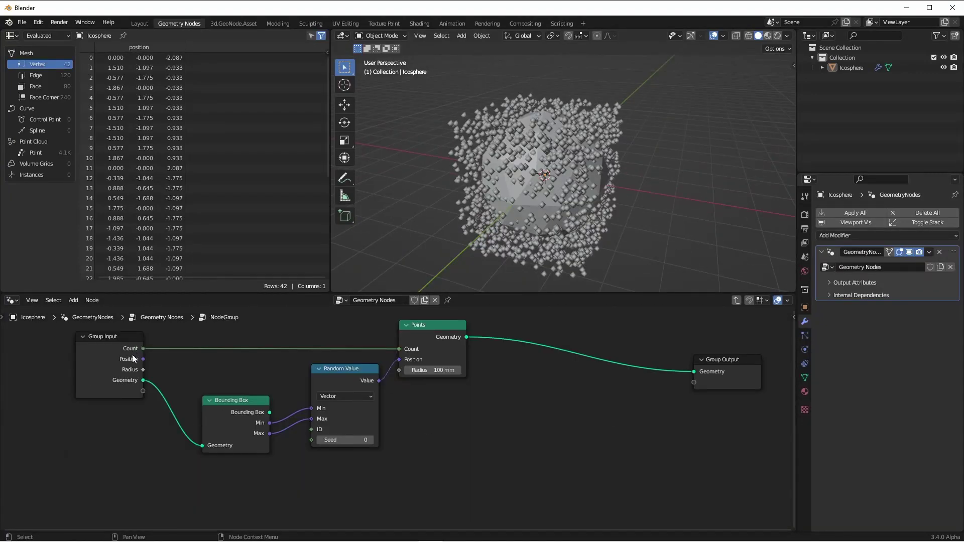
pyautogui.press('n')
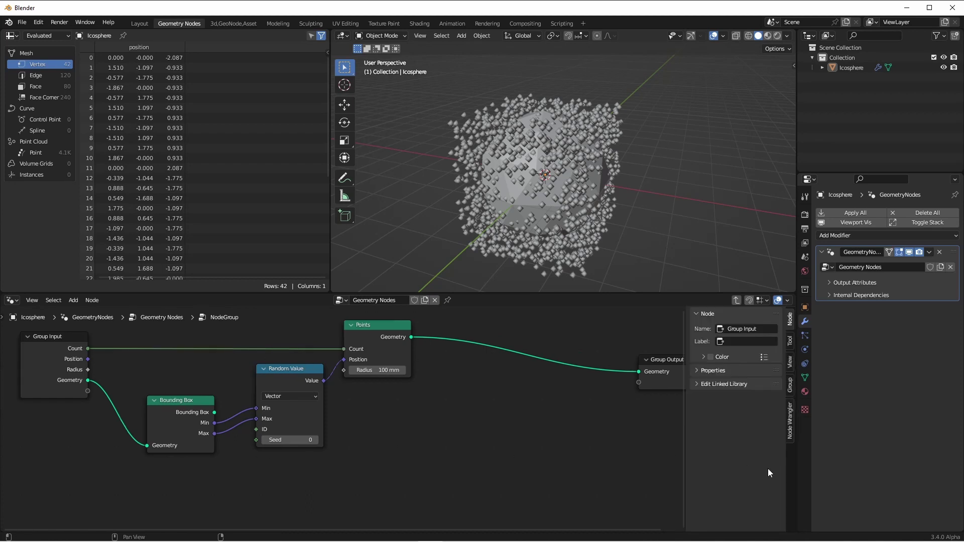
pyautogui.click(790, 389)
pyautogui.click(728, 362)
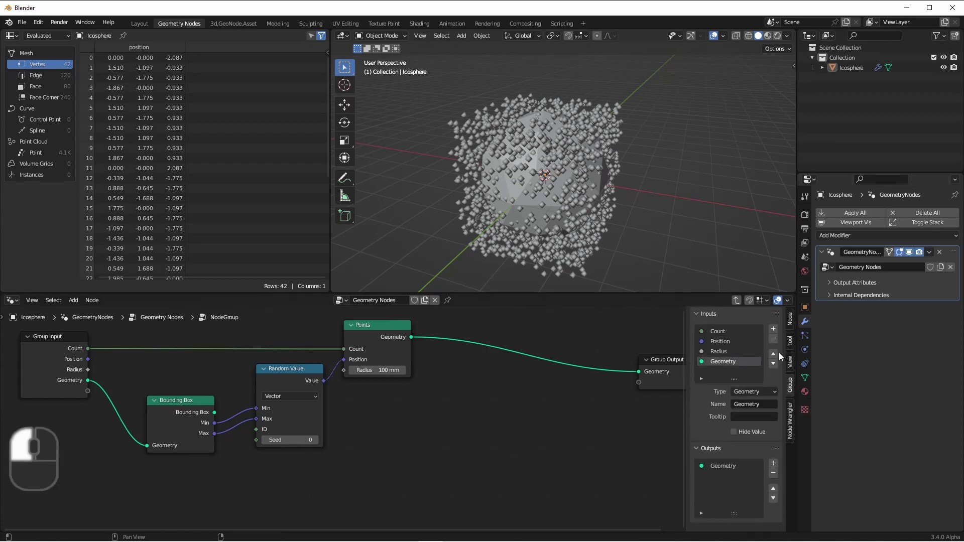
pyautogui.click(773, 354)
pyautogui.click(774, 354)
pyautogui.click(774, 354)
# Reposition the Bounding Box node and expose the Random Value's Seed as a new group input
pyautogui.moveTo(190, 402); pyautogui.dragTo(211, 383)
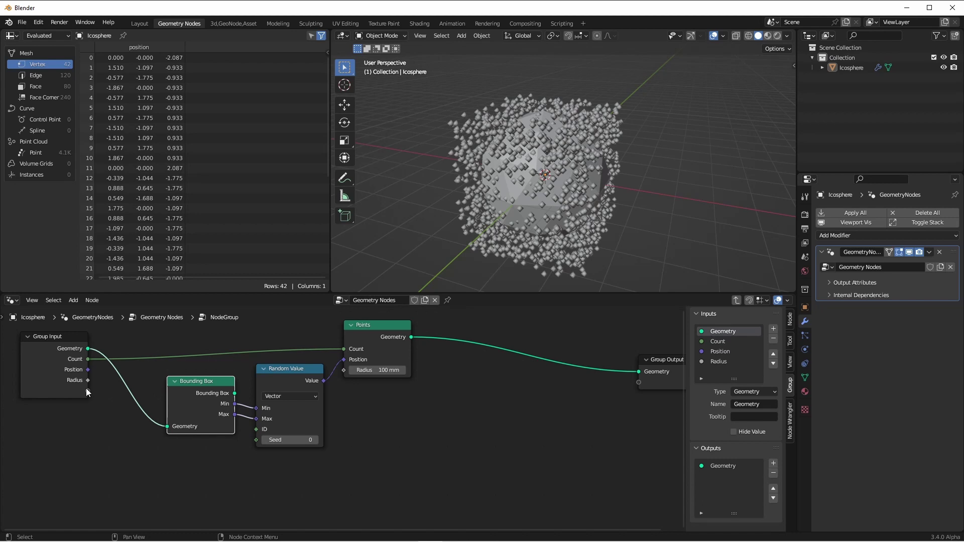
pyautogui.click(98, 396)
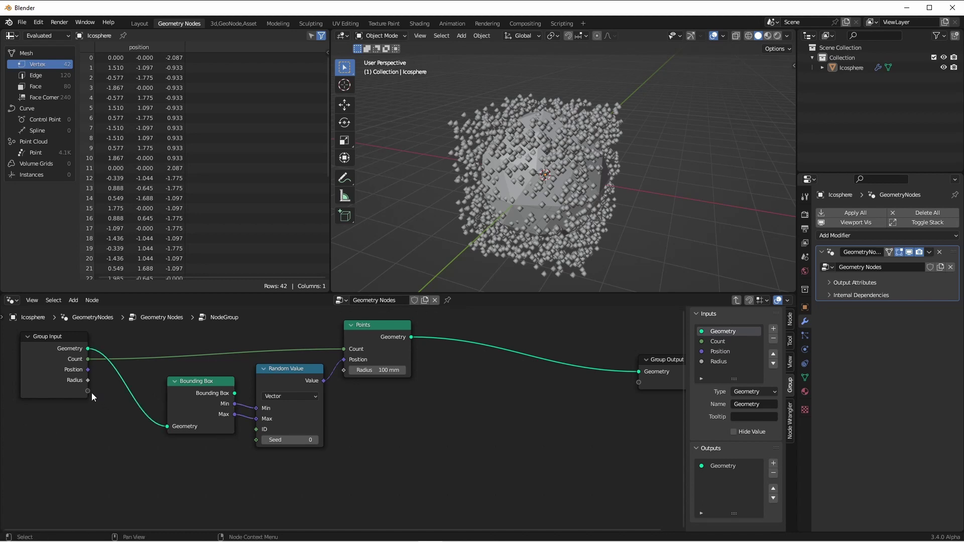
pyautogui.moveTo(89, 390); pyautogui.dragTo(257, 440)
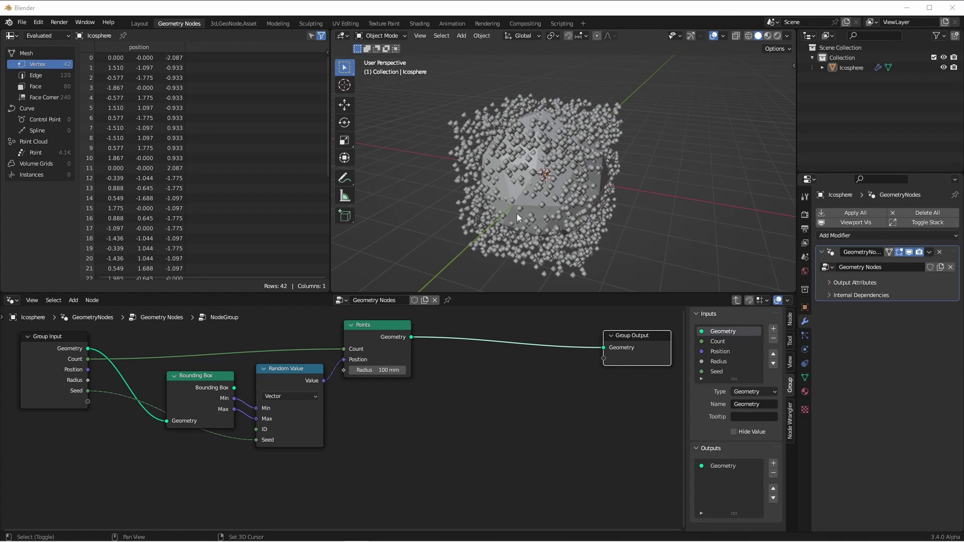
# Insert a Delete Geometry node between the Points node and Group Output
pyautogui.click(518, 375)
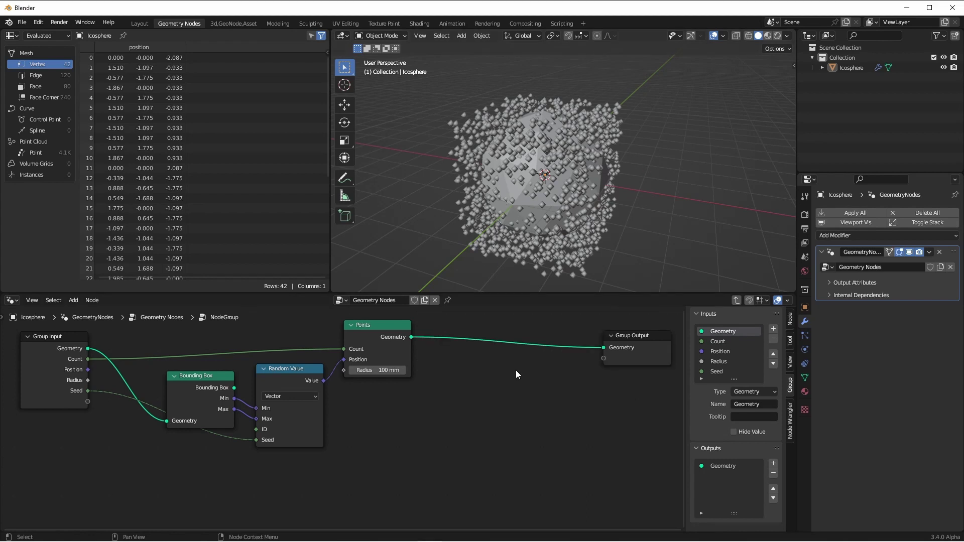
pyautogui.hotkey('shift', 'a')
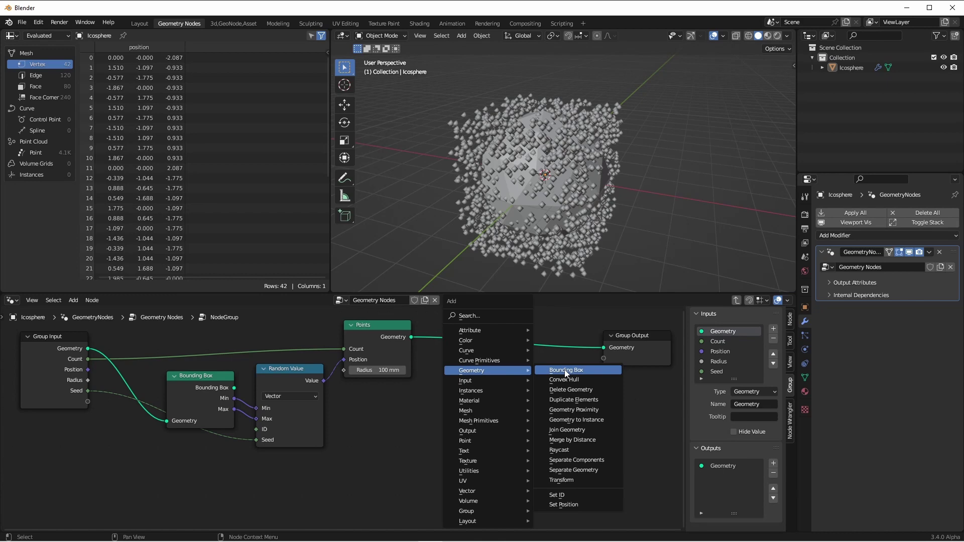
pyautogui.click(577, 395)
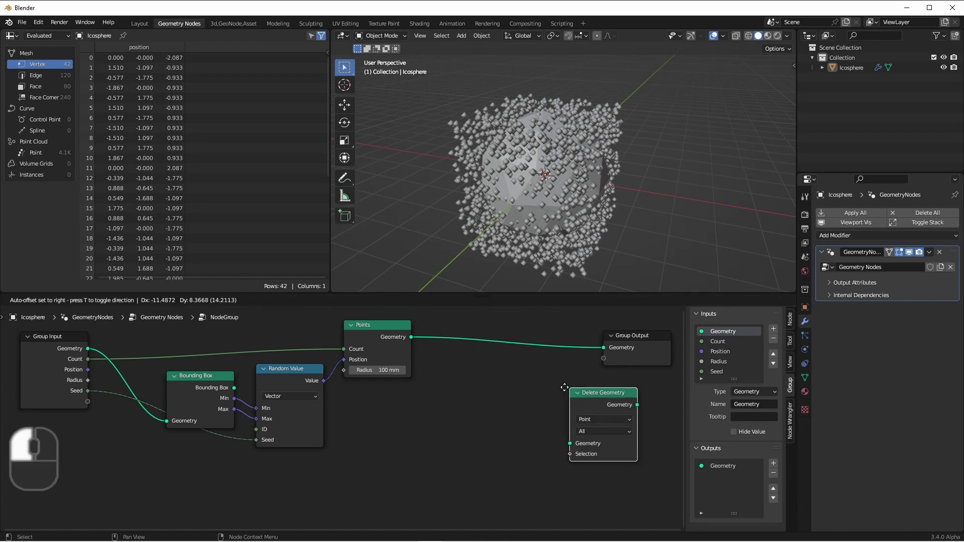
pyautogui.click(573, 305)
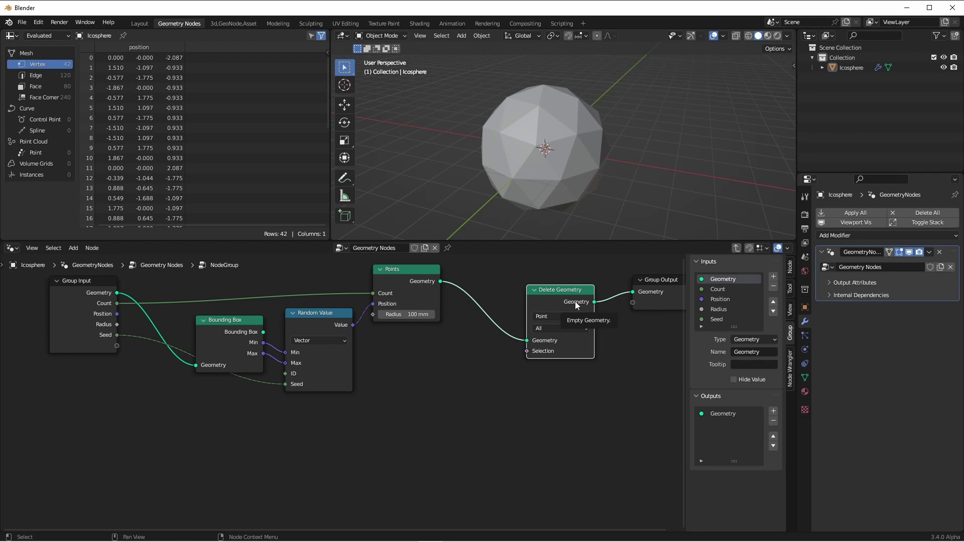
# Annotate the viewport with a point outside the sphere, the outline of its nearest face and a normal arrow labelled N
pyautogui.press('d')
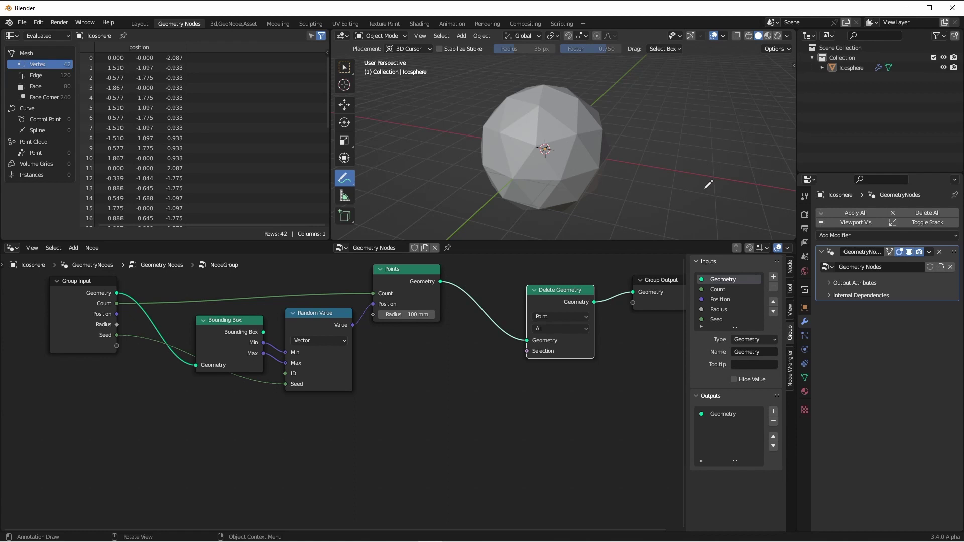
pyautogui.click(612, 90)
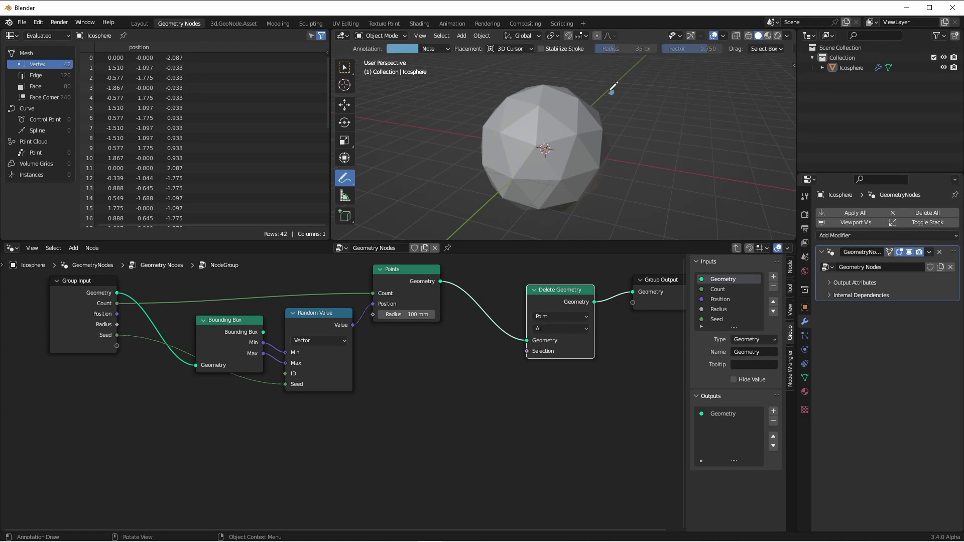
pyautogui.moveTo(596, 107)
pyautogui.mouseDown()
pyautogui.moveTo(599, 123)
pyautogui.moveTo(578, 102)
pyautogui.moveTo(592, 105)
pyautogui.mouseUp()
pyautogui.moveTo(595, 105); pyautogui.dragTo(612, 91)
pyautogui.scroll(3, 598, 81)
pyautogui.moveTo(565, 132)
pyautogui.mouseDown()
pyautogui.moveTo(599, 79)
pyautogui.moveTo(566, 71)
pyautogui.moveTo(578, 69)
pyautogui.mouseUp()
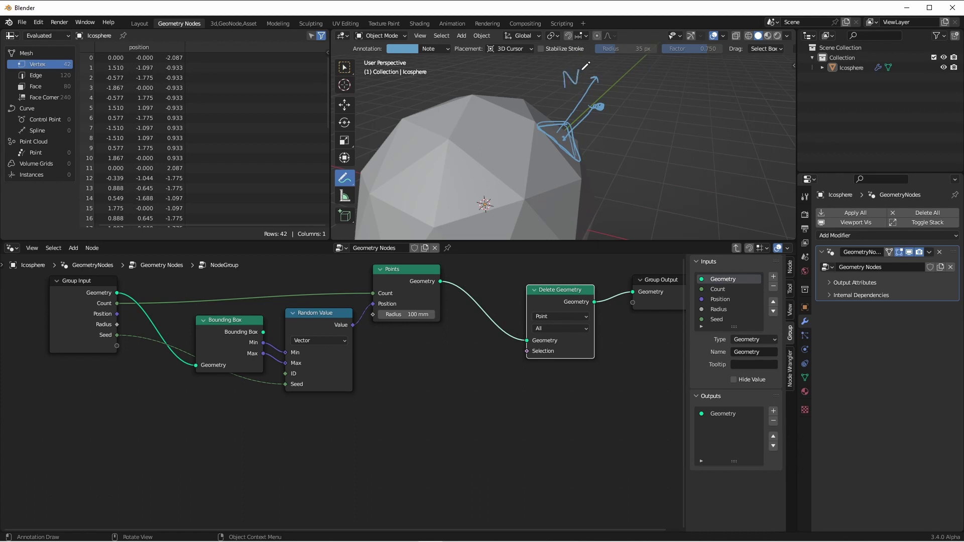
pyautogui.click(601, 122)
pyautogui.moveTo(604, 126); pyautogui.dragTo(629, 110)
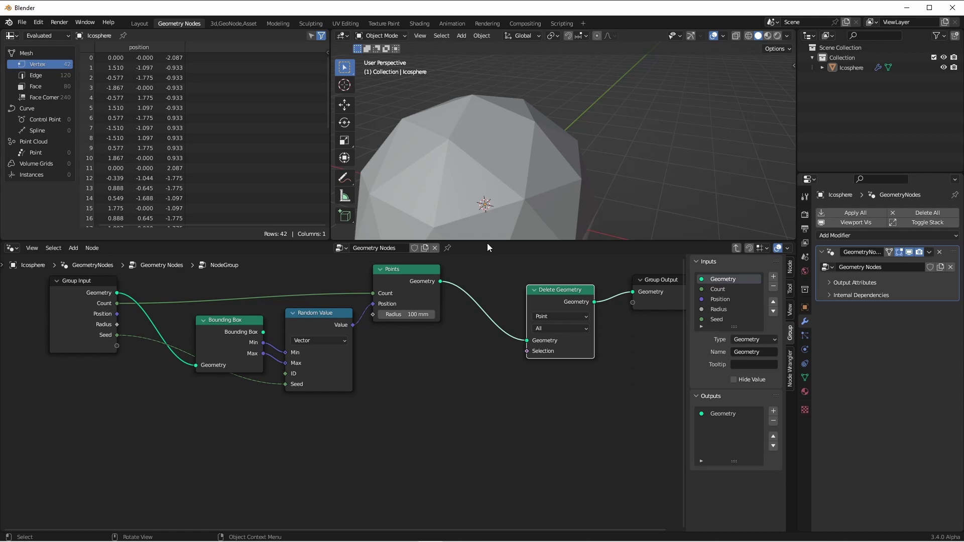
# Add a Transfer Attribute node below the Bounding Box node, set it to Vector, and feed its Source from Group Input's Geometry
pyautogui.moveTo(257, 362); pyautogui.dragTo(332, 354, button='middle')
pyautogui.hotkey('shift', 'a')
pyautogui.moveTo(333, 337)
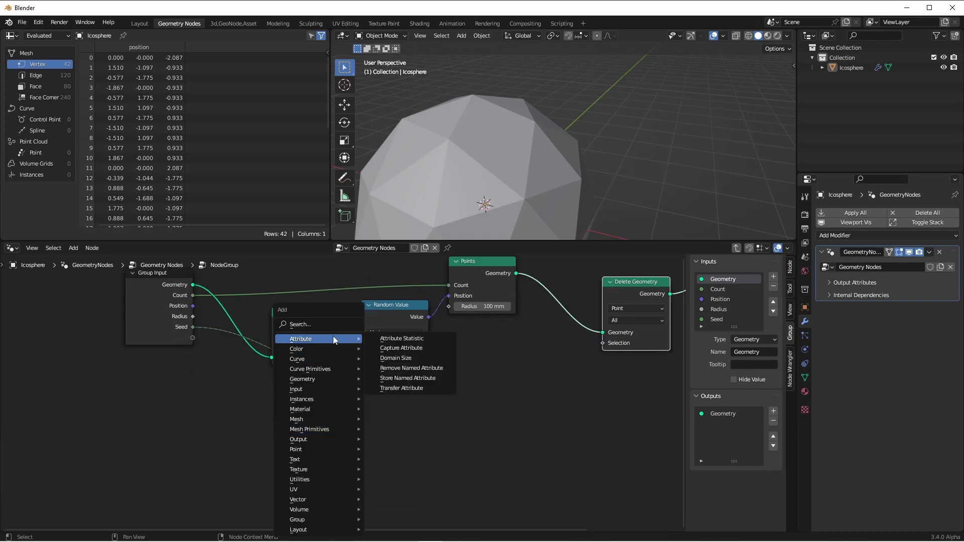
pyautogui.click(409, 389)
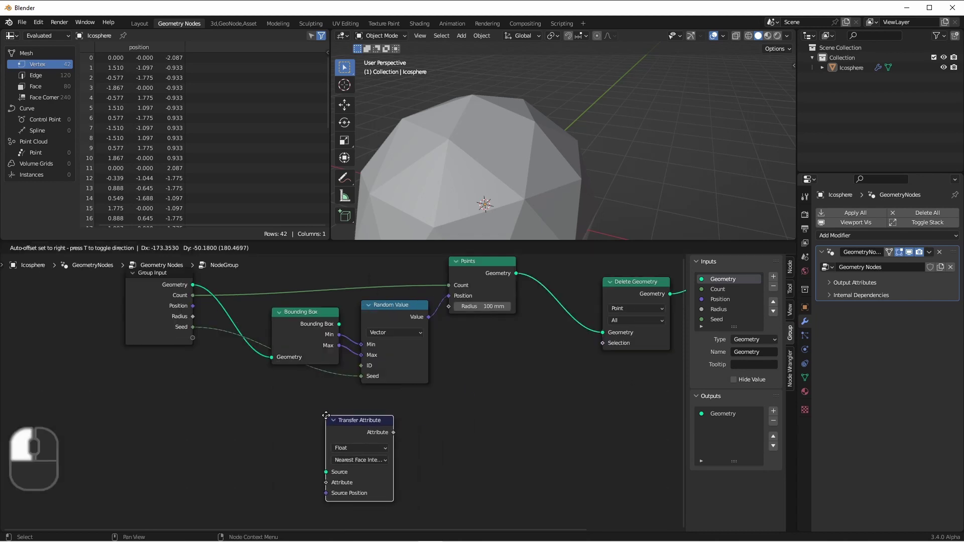
pyautogui.click(323, 414)
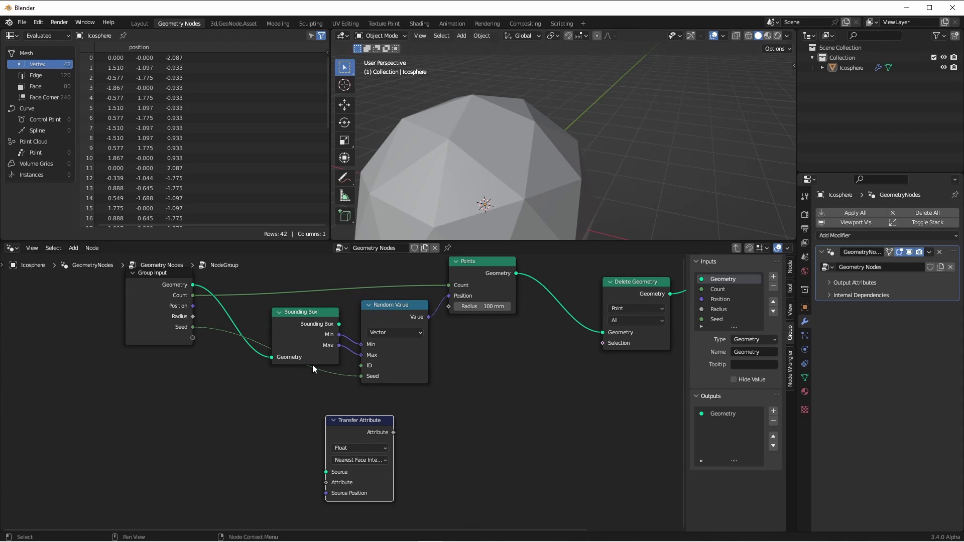
pyautogui.click(367, 448)
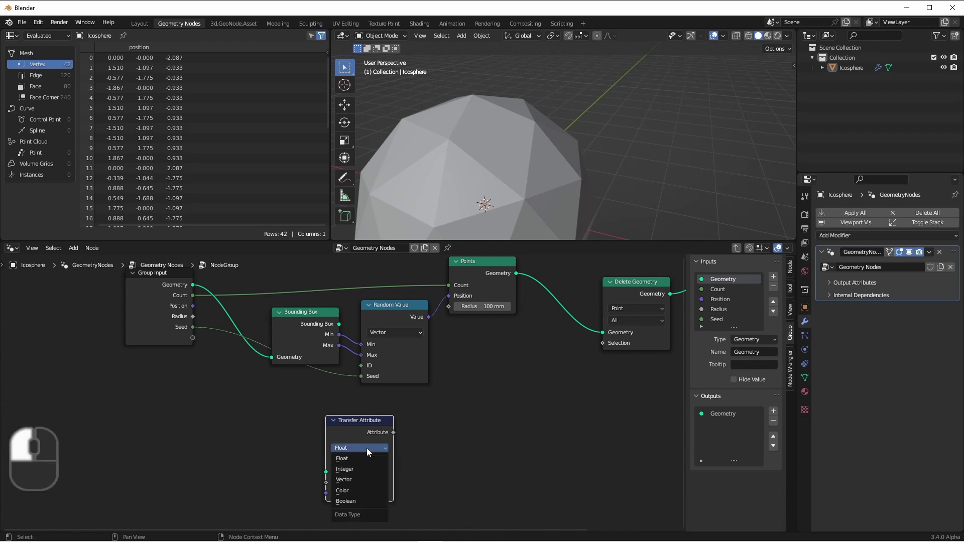
pyautogui.click(353, 479)
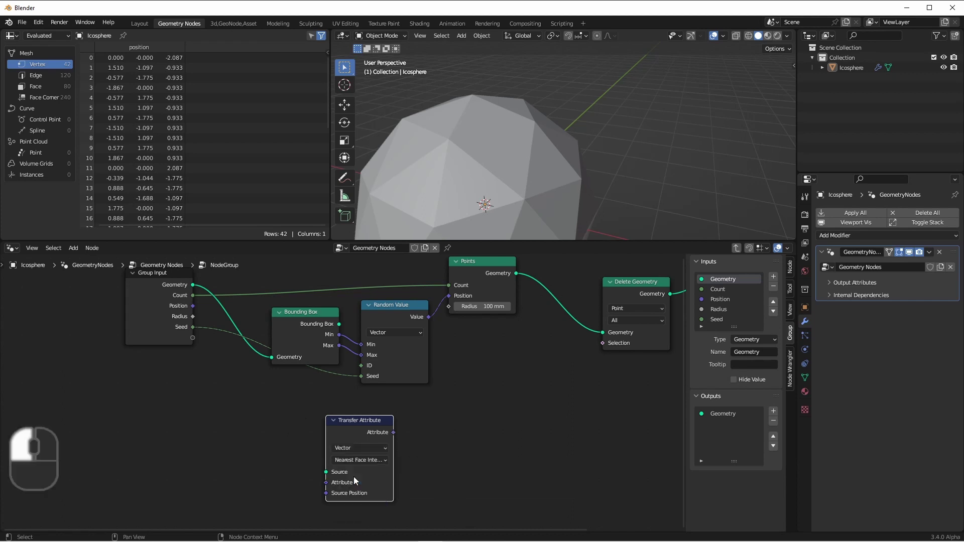
pyautogui.moveTo(192, 285); pyautogui.dragTo(326, 471)
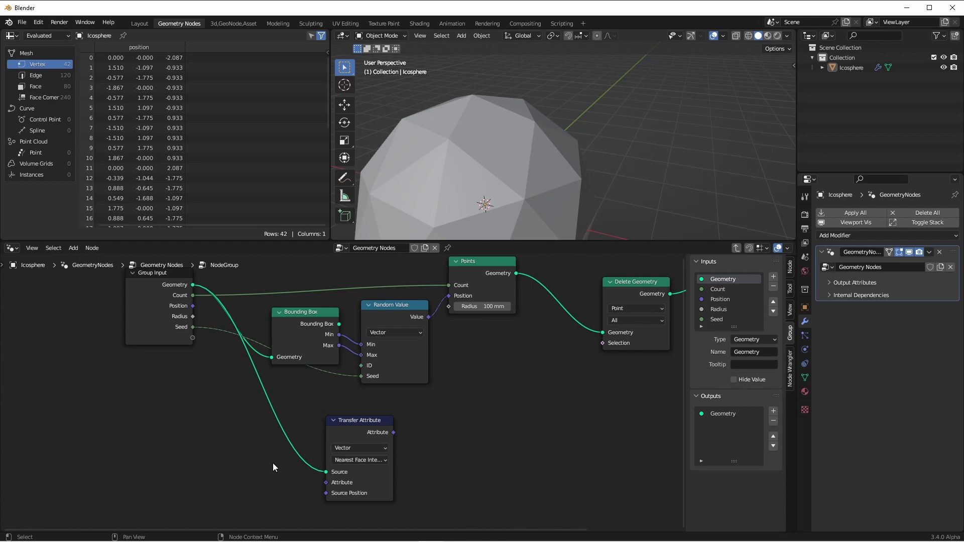
# Add a Position input node and connect it to the Transfer Attribute node's Attribute input
pyautogui.hotkey('shift', 'a')
pyautogui.moveTo(211, 433)
pyautogui.moveTo(180, 387)
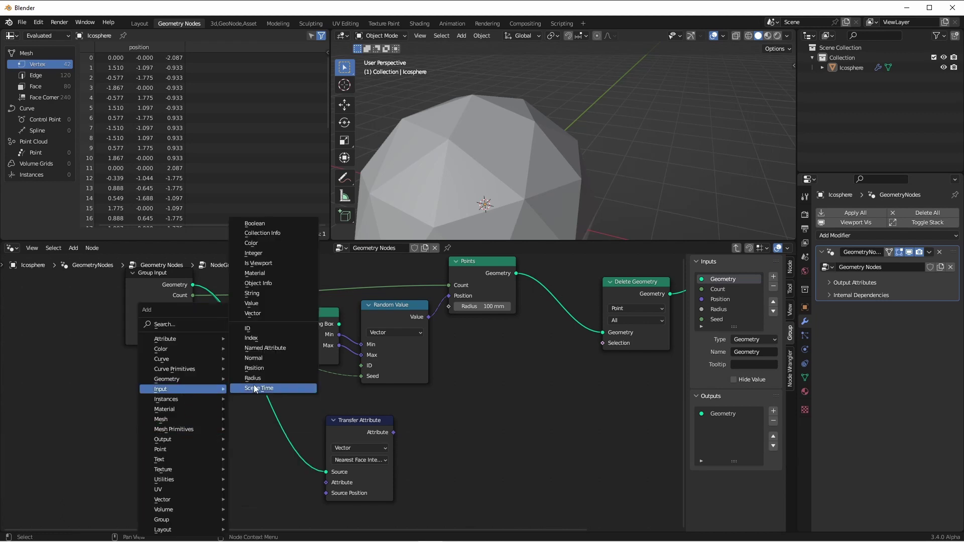
pyautogui.click(261, 362)
pyautogui.click(227, 487)
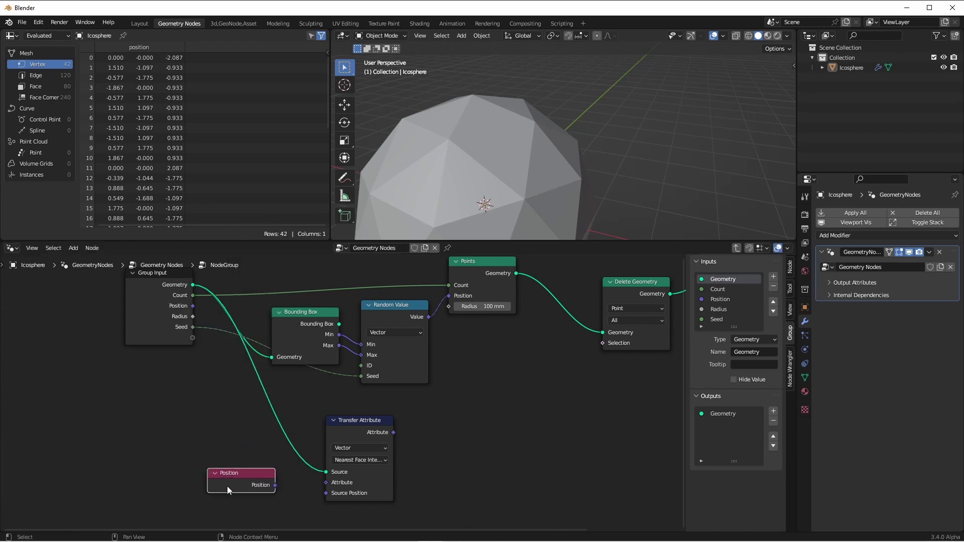
pyautogui.moveTo(276, 486); pyautogui.dragTo(327, 482)
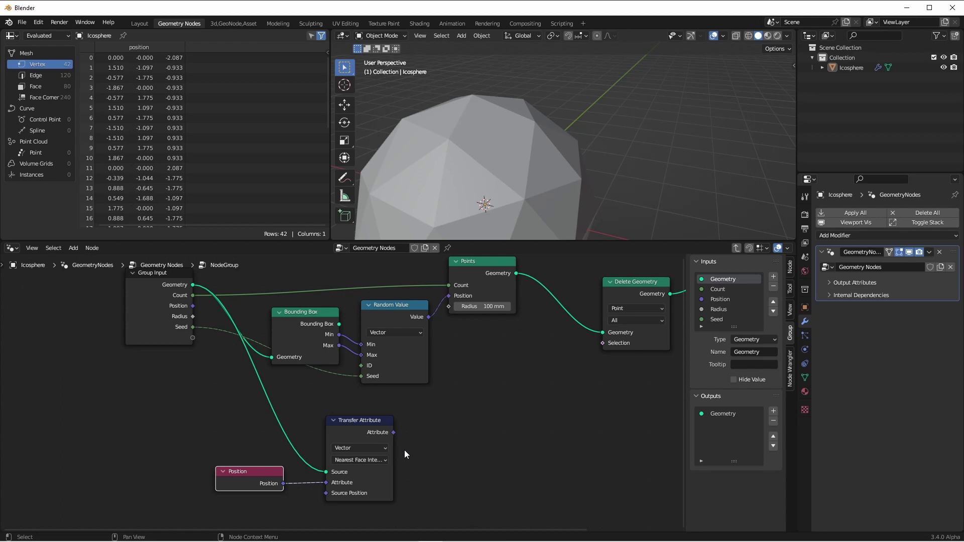
# Annotate the viewport with point A outside the sphere, point B on its surface, and an arrow from B to A
pyautogui.click(345, 178)
pyautogui.click(626, 85)
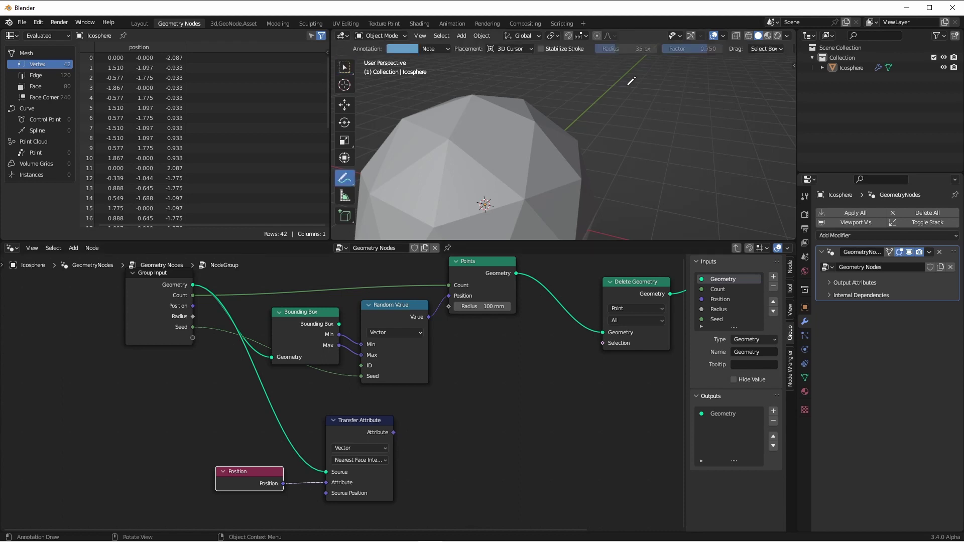
pyautogui.click(570, 145)
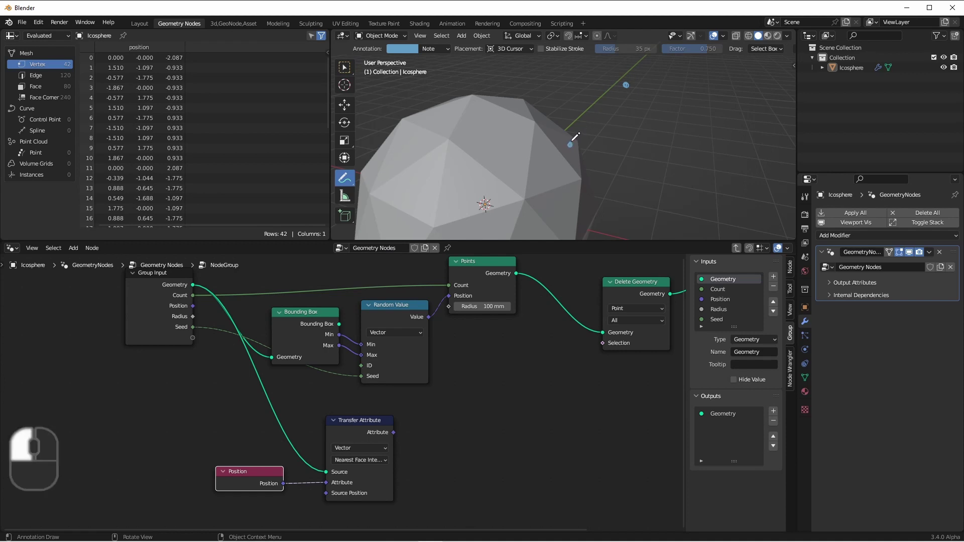
pyautogui.moveTo(630, 117); pyautogui.dragTo(642, 117)
pyautogui.moveTo(561, 168)
pyautogui.mouseDown()
pyautogui.moveTo(573, 173)
pyautogui.moveTo(559, 193)
pyautogui.mouseUp()
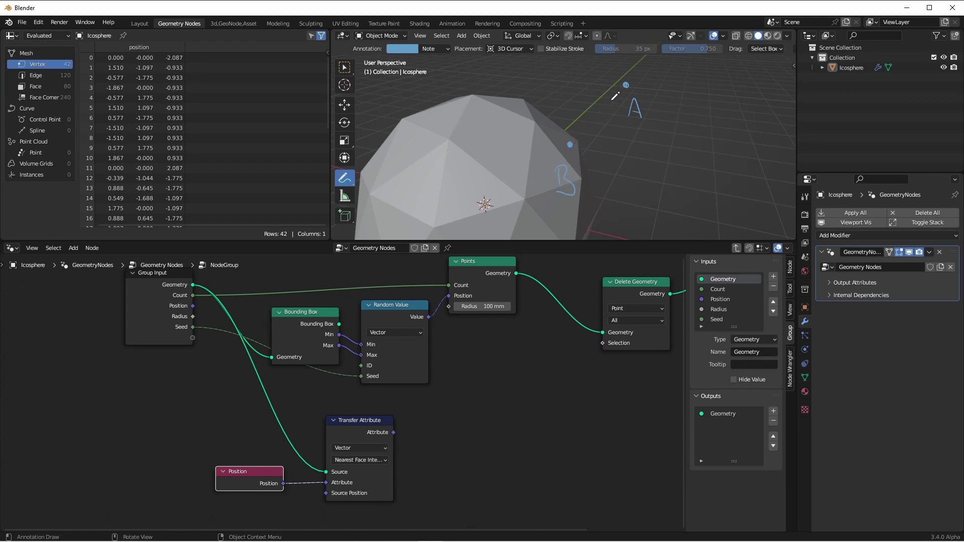
pyautogui.moveTo(570, 145); pyautogui.dragTo(623, 87)
# Add a Vector Math node set to Subtract and connect the transferred attribute to its second vector
pyautogui.hotkey('shift', 'a')
pyautogui.moveTo(431, 500)
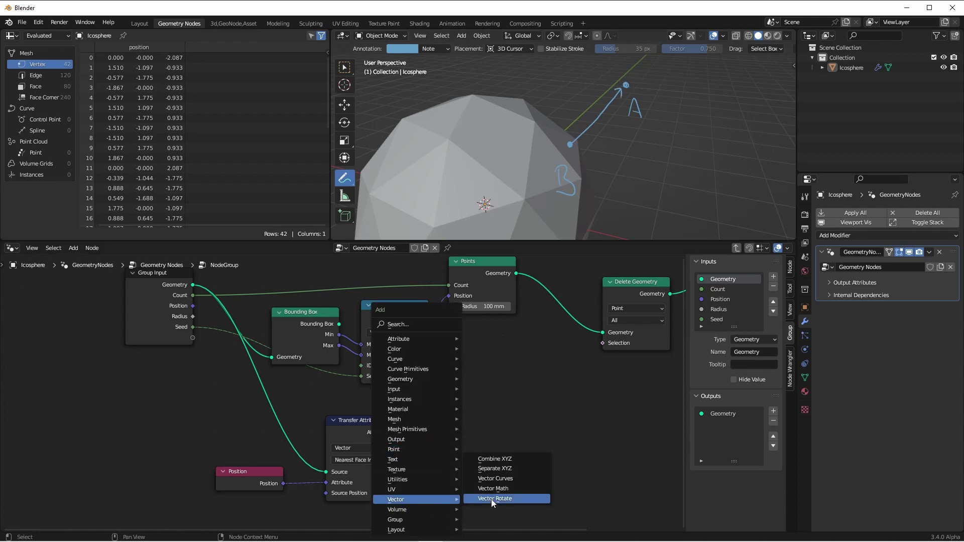
pyautogui.click(493, 489)
pyautogui.click(434, 404)
pyautogui.click(456, 436)
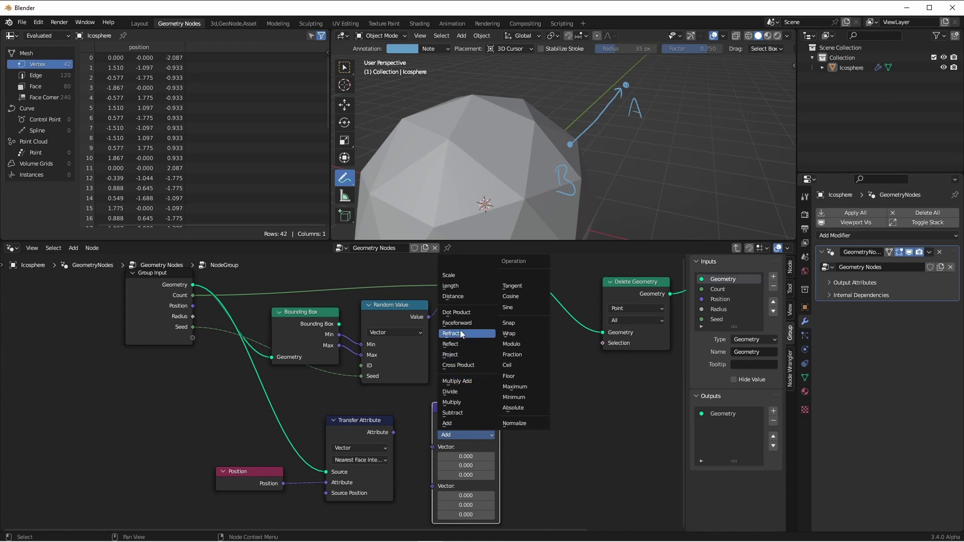
pyautogui.click(466, 412)
pyautogui.press('Escape')
pyautogui.moveTo(383, 438); pyautogui.dragTo(433, 486)
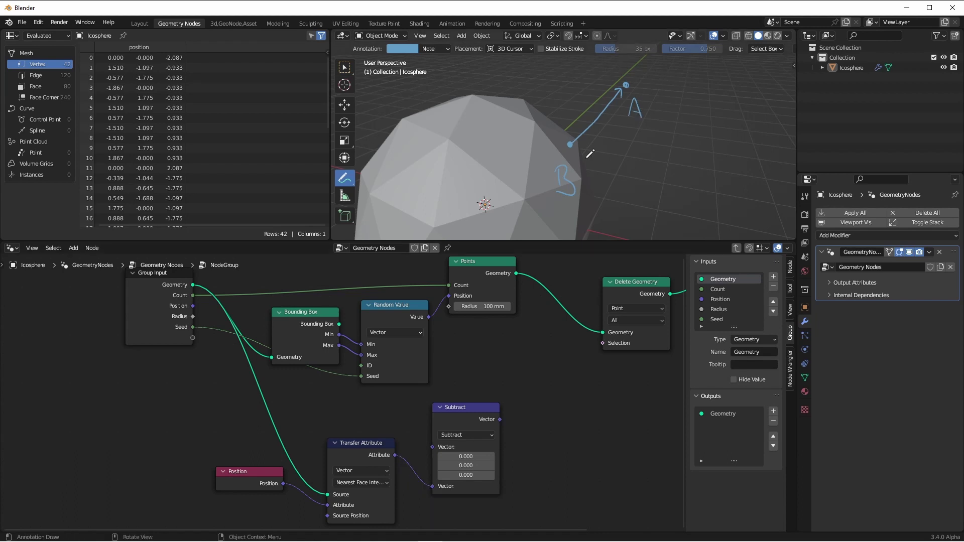
# Connect Position to Subtract's first vector through a reroute point, and label the annotated arrow V
pyautogui.moveTo(257, 483); pyautogui.dragTo(438, 450)
pyautogui.keyDown('shift'); pyautogui.moveTo(319, 454); pyautogui.dragTo(319, 432, button='right'); pyautogui.keyUp('shift')
pyautogui.press('t')
pyautogui.moveTo(319, 441); pyautogui.dragTo(403, 428)
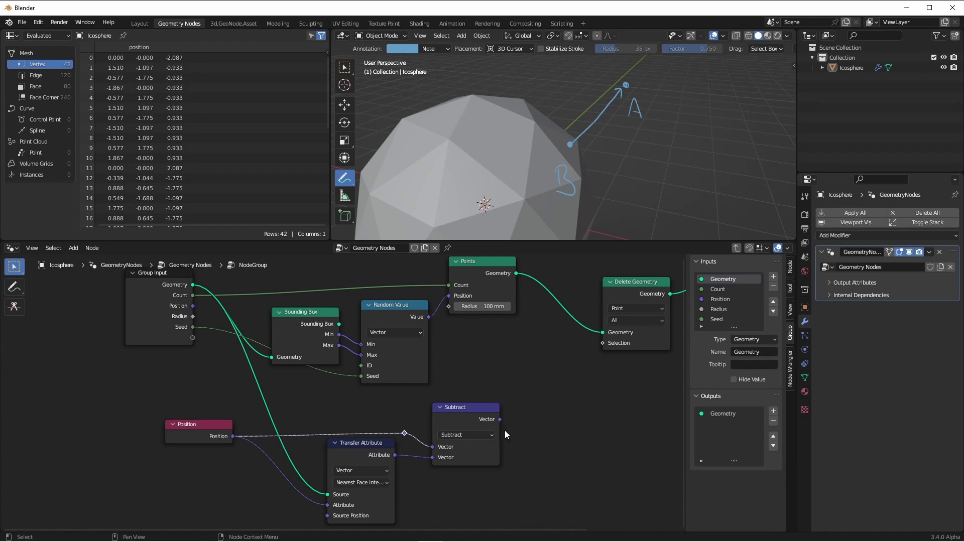
pyautogui.moveTo(594, 134); pyautogui.dragTo(604, 131)
# Duplicate the Subtract node, set the copy to Normalize, and feed it with the subtracted vector
pyautogui.click(462, 411)
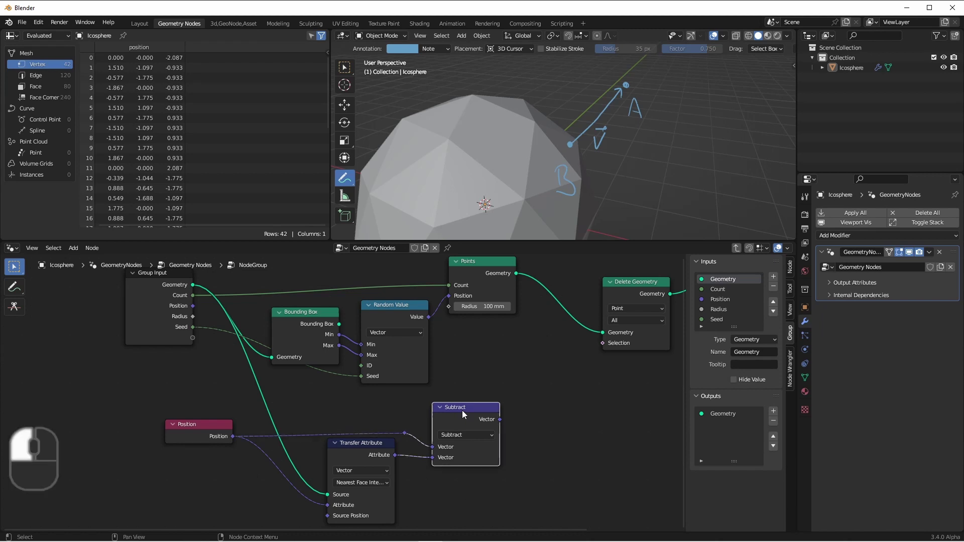
pyautogui.hotkey('shift', 'd')
pyautogui.click(554, 427)
pyautogui.click(553, 433)
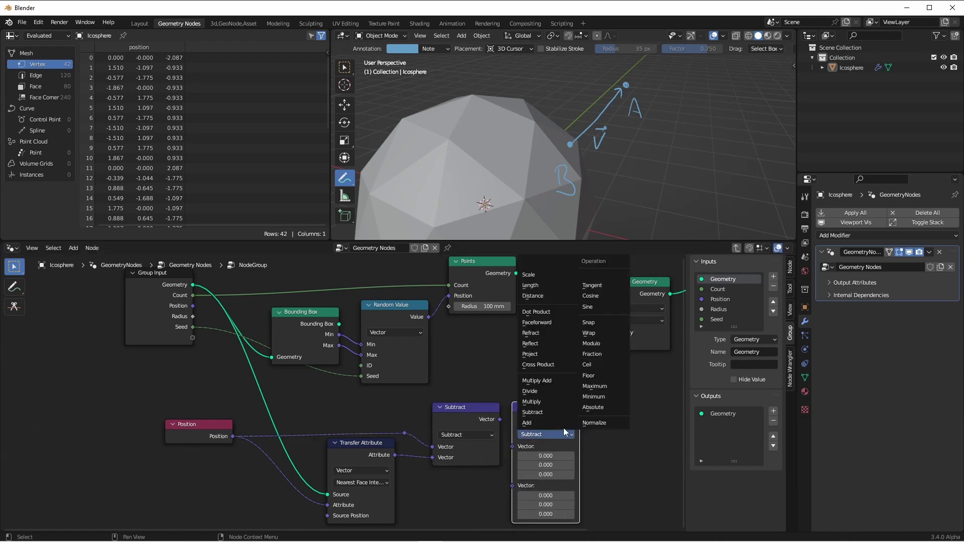
pyautogui.click(594, 423)
pyautogui.moveTo(501, 420); pyautogui.dragTo(512, 447)
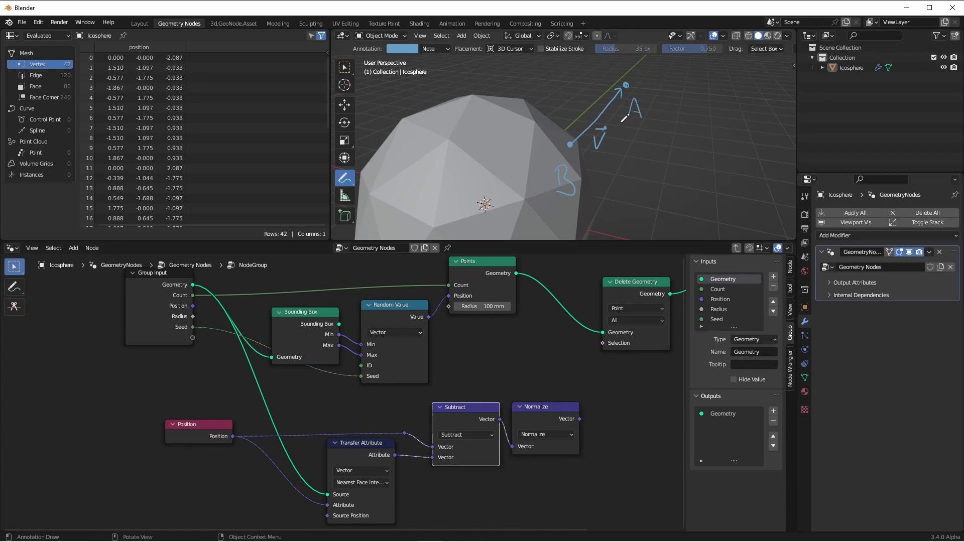
# Duplicate the Transfer Attribute node below the original and connect the group's Geometry to its Source through a reroute point
pyautogui.press('Home')
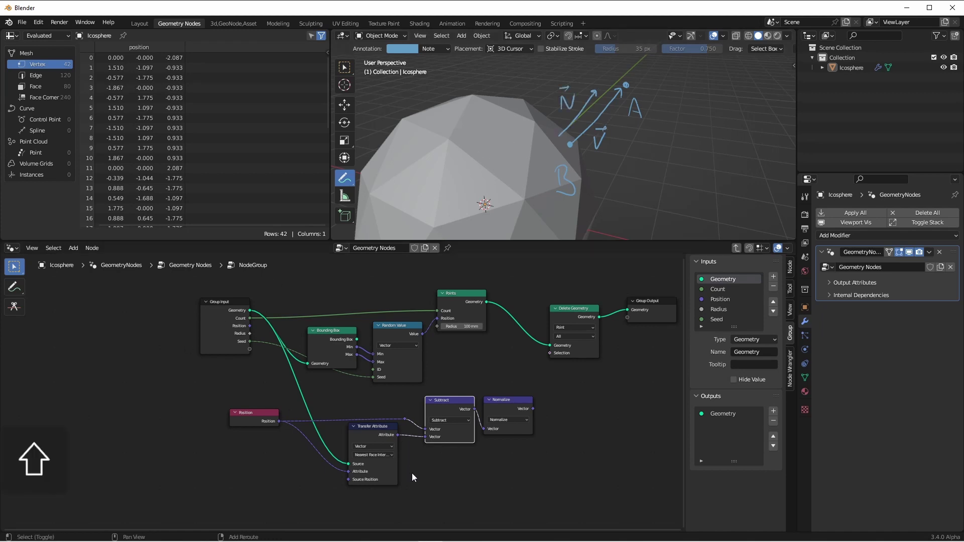
pyautogui.scroll(4, 447, 402)
pyautogui.hotkey('shift', 'd')
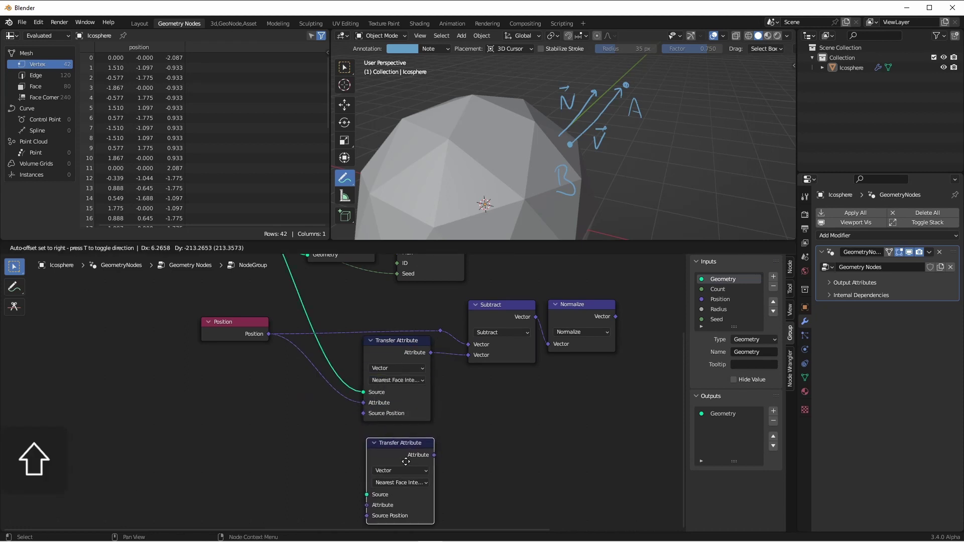
pyautogui.click(406, 468)
pyautogui.keyDown('shift'); pyautogui.moveTo(317, 304); pyautogui.dragTo(299, 315, button='right'); pyautogui.keyUp('shift')
pyautogui.moveTo(305, 311); pyautogui.dragTo(369, 486)
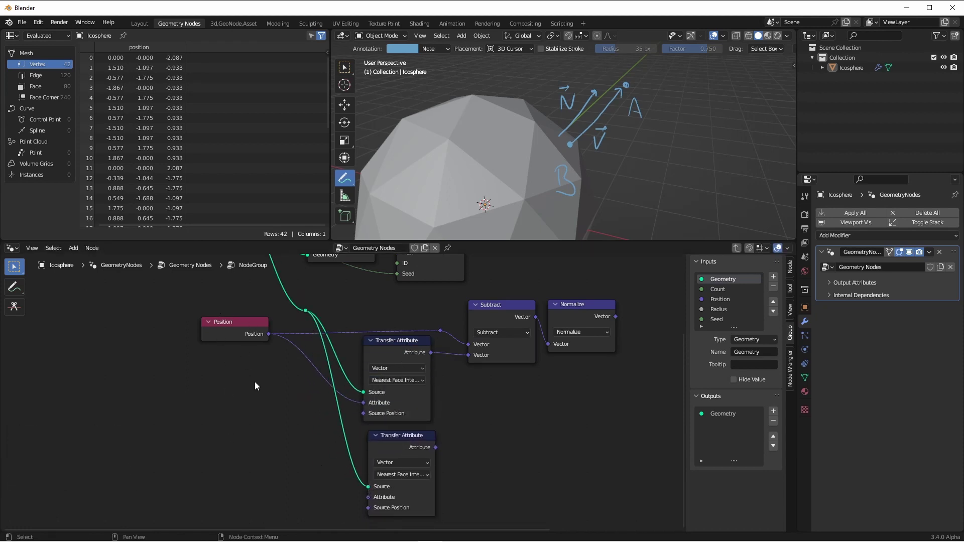
# Add a Normal input node and connect it to the second Transfer Attribute node's Attribute input
pyautogui.hotkey('shift', 'a')
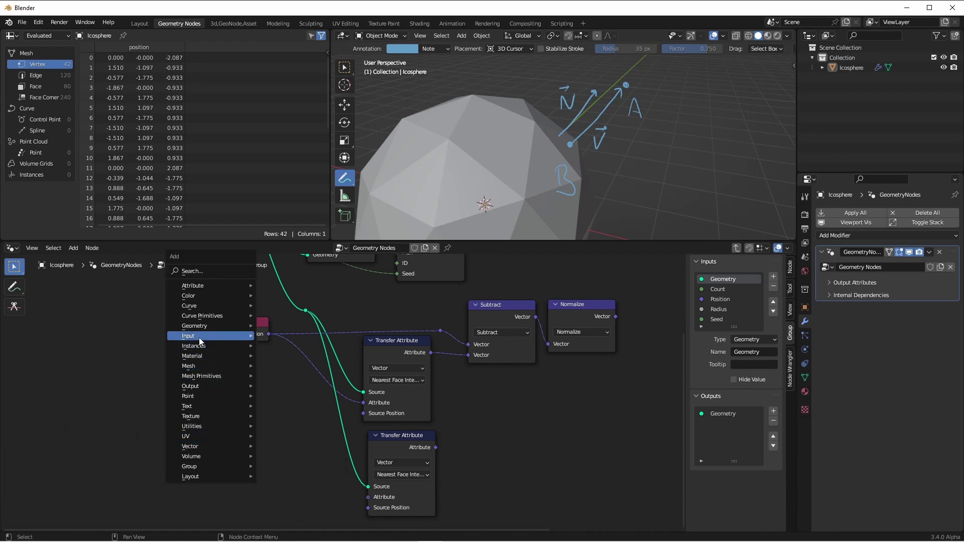
pyautogui.moveTo(199, 337)
pyautogui.click(299, 469)
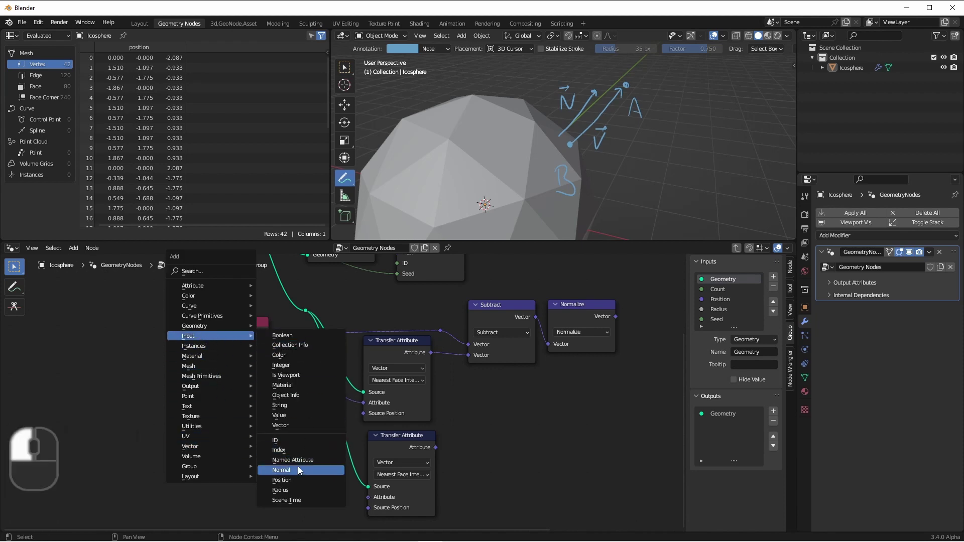
pyautogui.click(223, 469)
pyautogui.moveTo(292, 485); pyautogui.dragTo(369, 496)
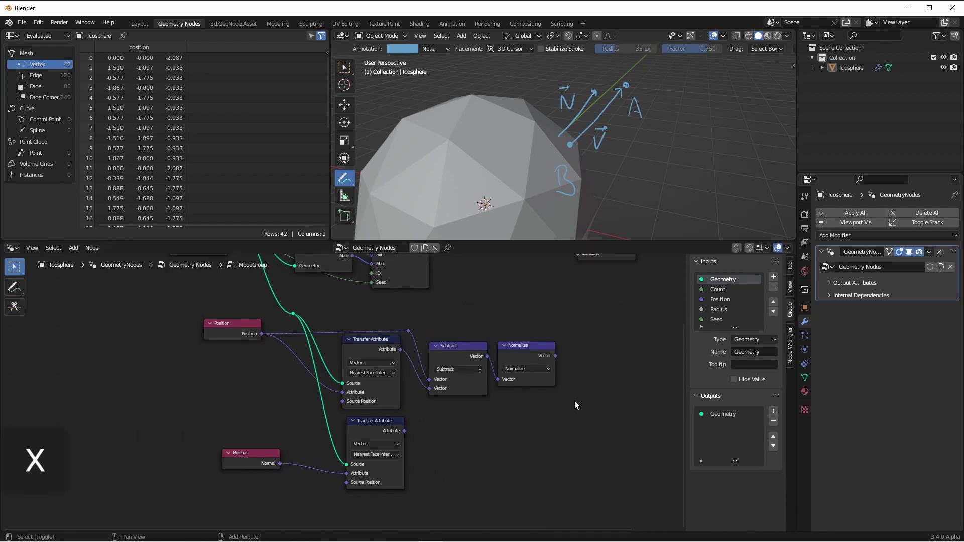
# Add a Vector Math node set to Dot Product, taking the normalized vector and the transferred normal as inputs
pyautogui.hotkey('shift', 'a')
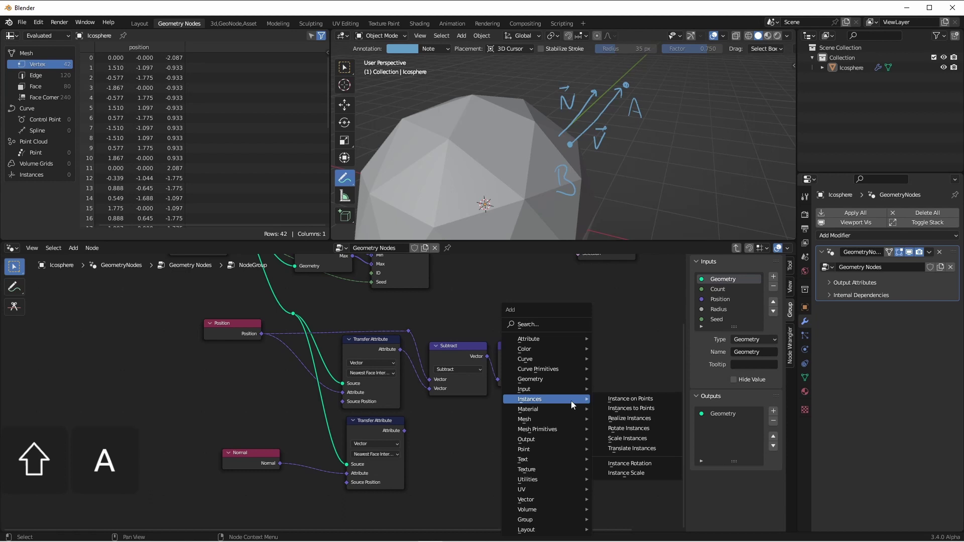
pyautogui.moveTo(550, 500)
pyautogui.click(628, 478)
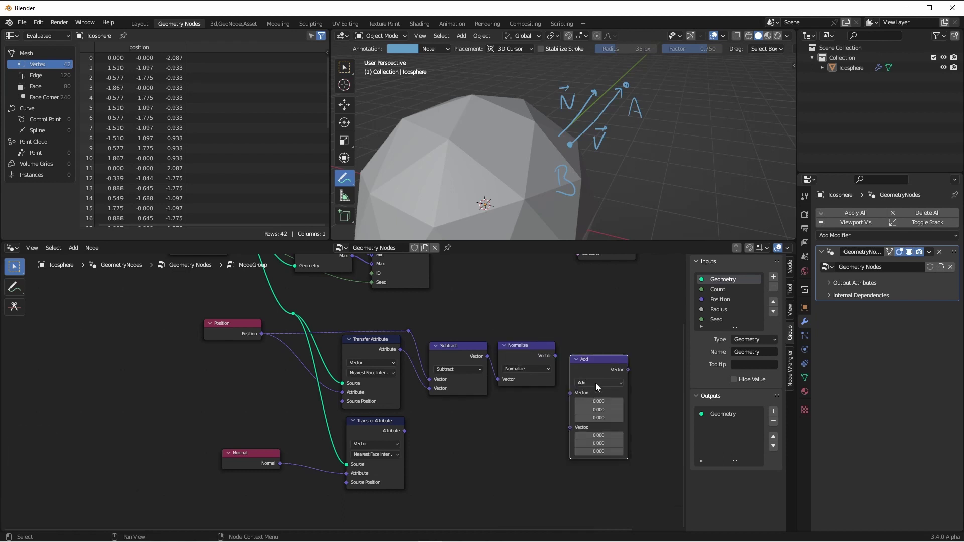
pyautogui.click(598, 384)
pyautogui.keyDown('shift'); pyautogui.moveTo(536, 401); pyautogui.dragTo(458, 389, button='middle'); pyautogui.keyUp('shift')
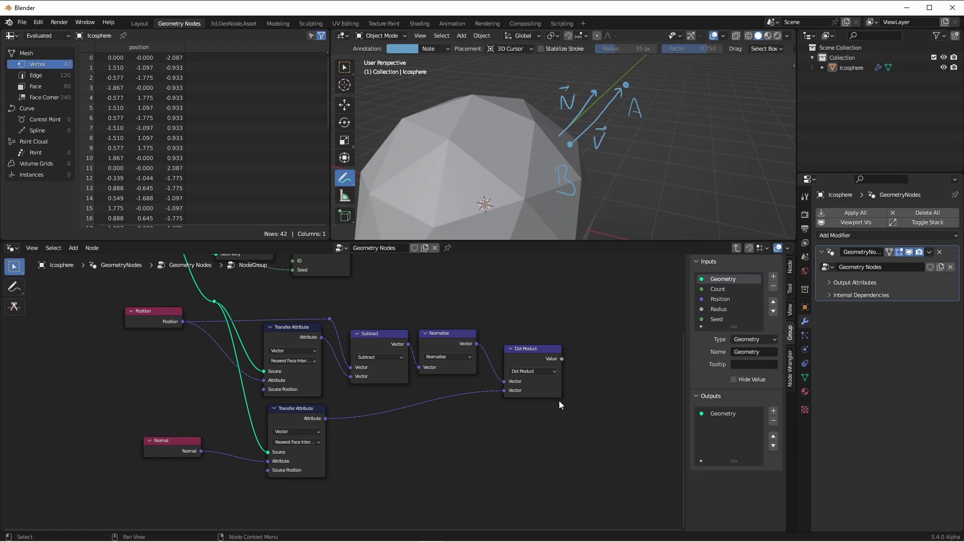
pyautogui.moveTo(560, 401); pyautogui.dragTo(509, 426, button='middle')
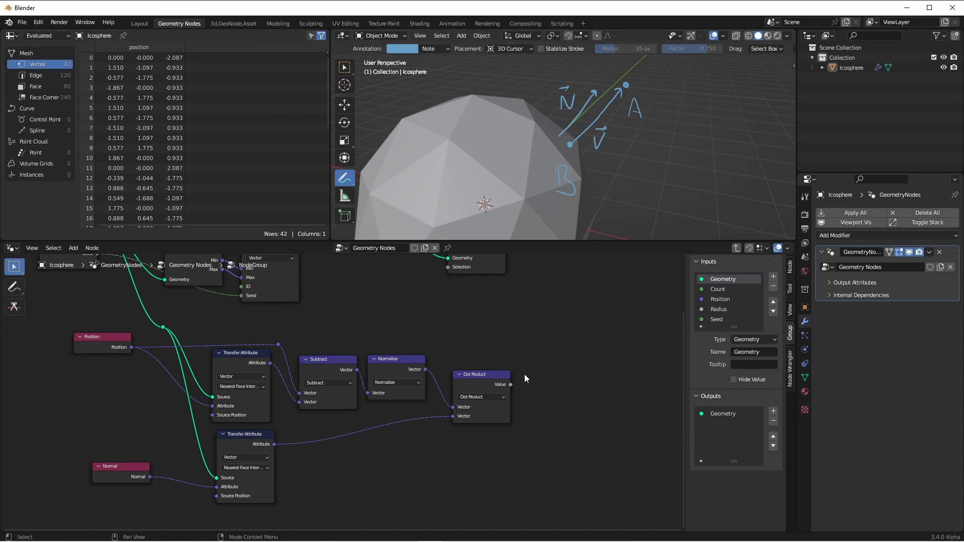
# Move the Delete Geometry and Group Output nodes away from the Dot Product node to make room between them
pyautogui.scroll(-1, 523, 375)
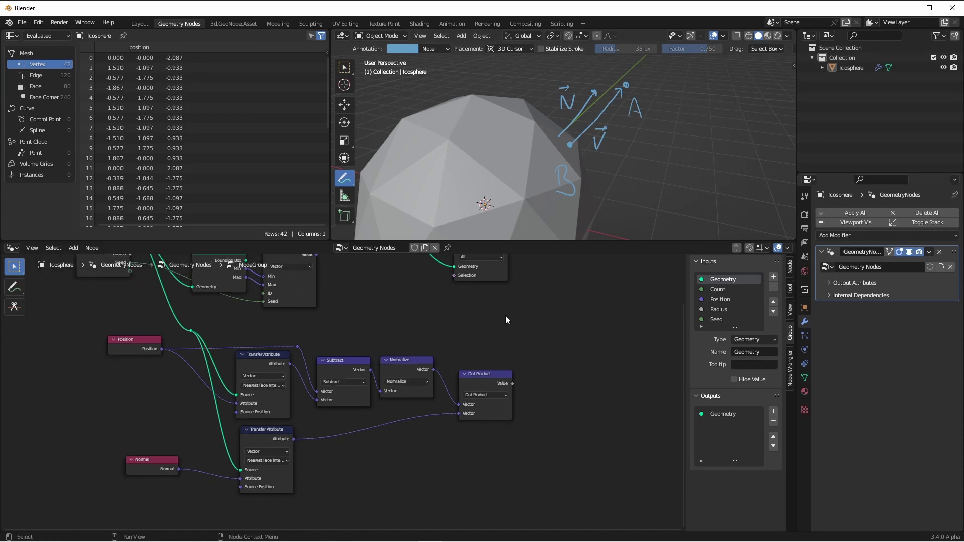
pyautogui.scroll(-5, 505, 316)
pyautogui.keyDown('shift'); pyautogui.moveTo(517, 306); pyautogui.dragTo(504, 355, button='middle'); pyautogui.keyUp('shift')
pyautogui.moveTo(575, 352); pyautogui.dragTo(433, 295)
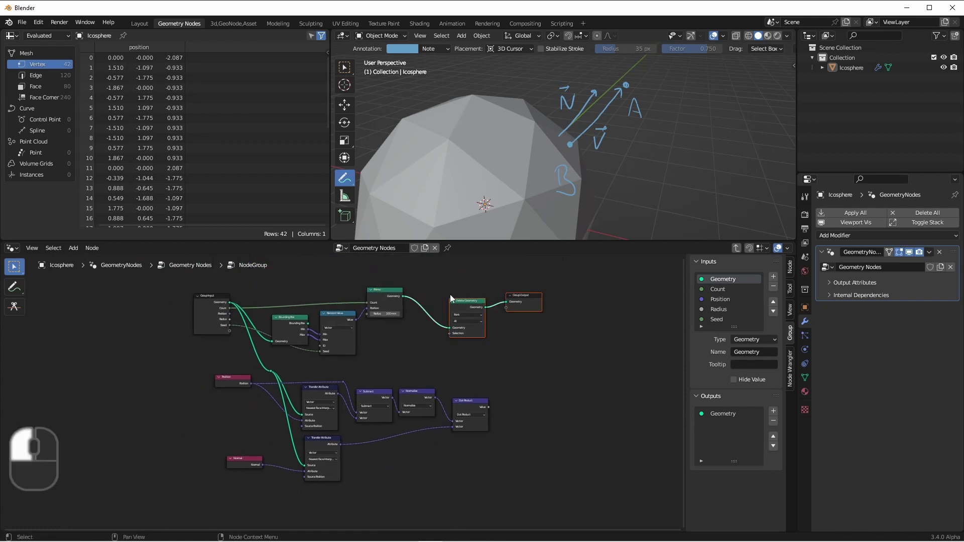
pyautogui.press('g')
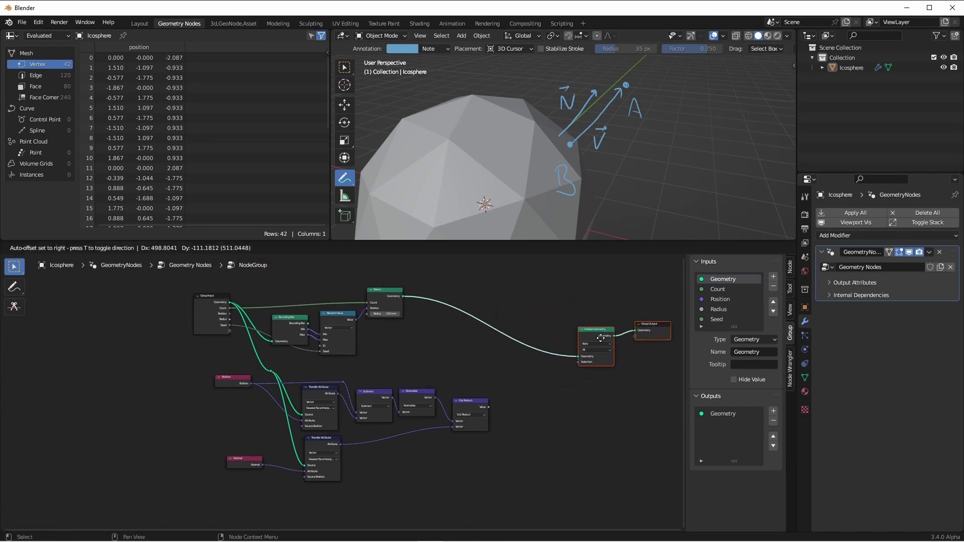
pyautogui.click(601, 339)
# Add a Greater Than compare node fed by the Dot Product value and connect its Result to Delete Geometry's Selection
pyautogui.scroll(3, 549, 401)
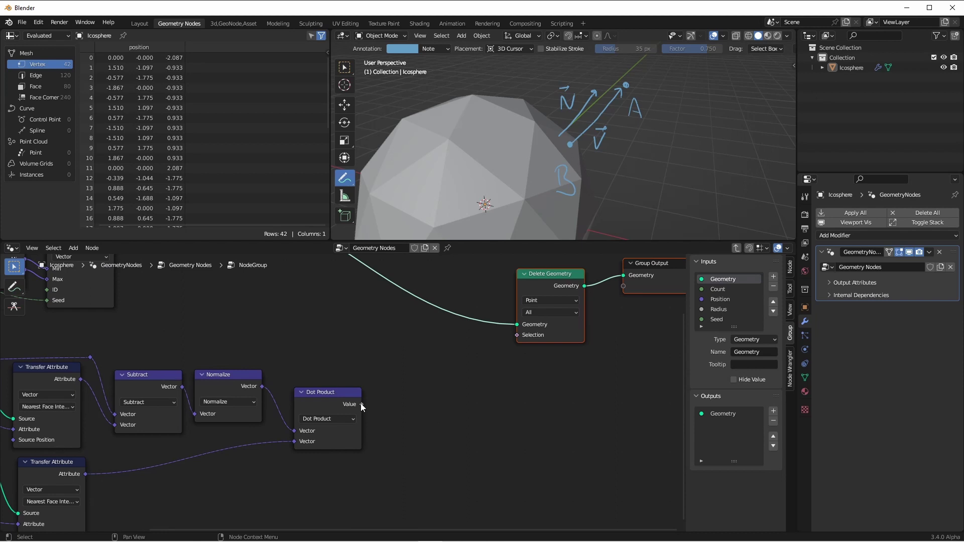
pyautogui.moveTo(362, 405); pyautogui.dragTo(442, 397)
pyautogui.write('gre')
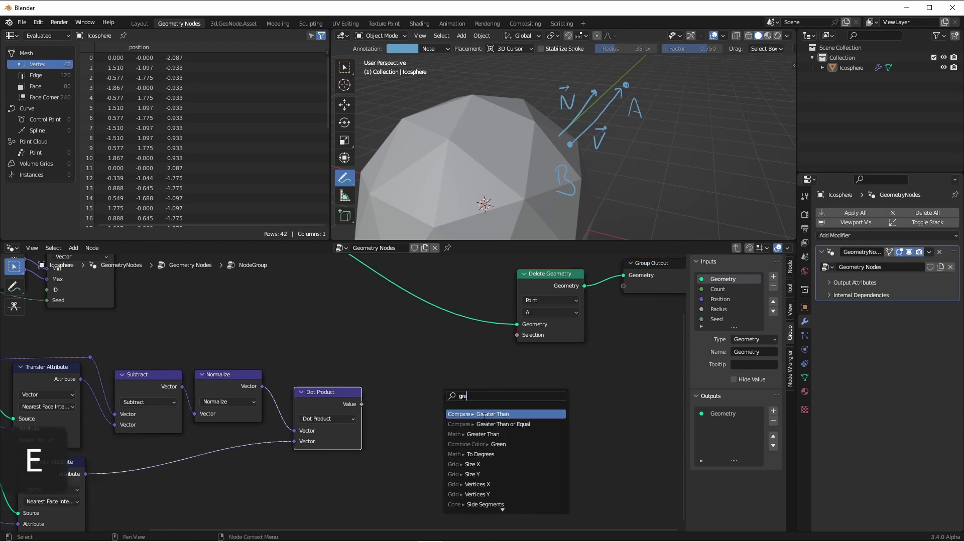
pyautogui.click(483, 414)
pyautogui.click(445, 390)
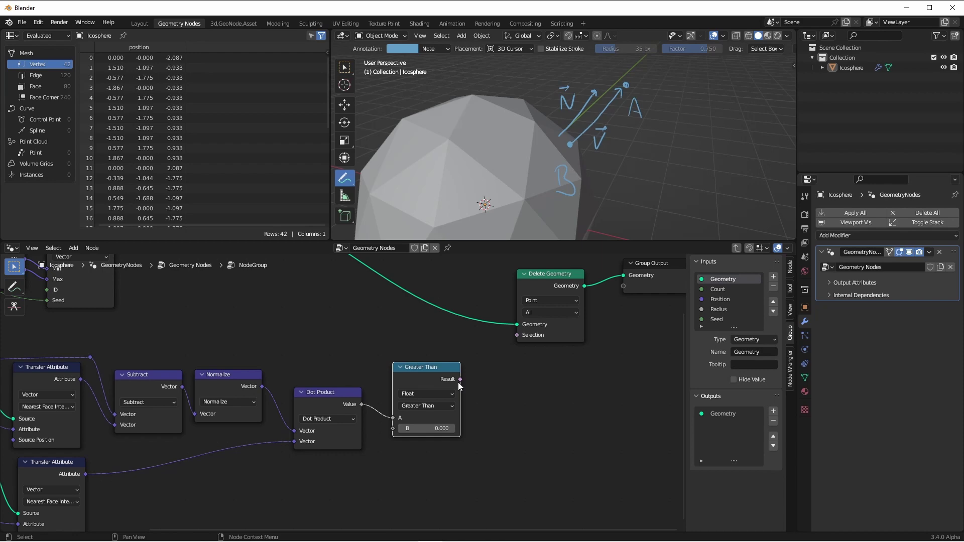
pyautogui.moveTo(460, 380); pyautogui.dragTo(520, 337)
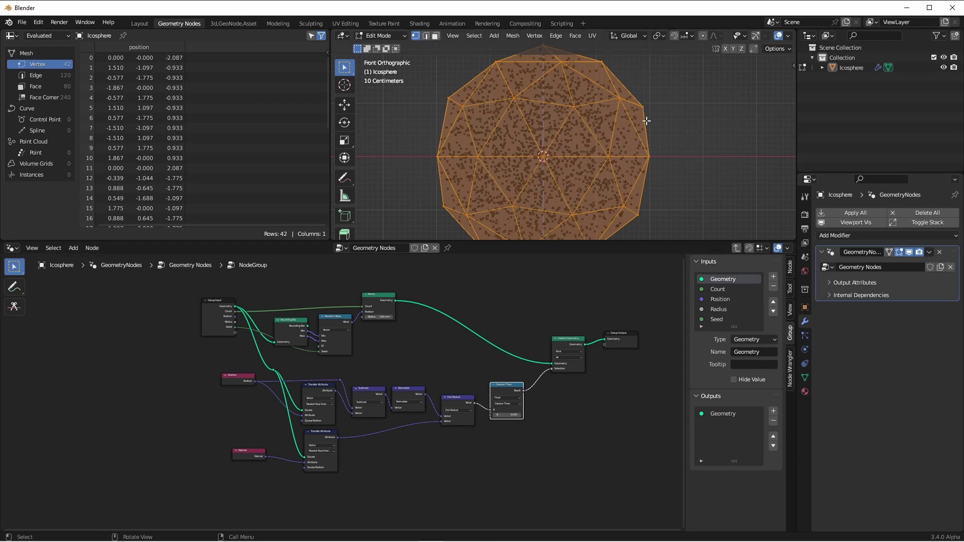
# Deform the icosphere in Edit Mode by moving groups of its side and bottom vertices outward
pyautogui.click(664, 162)
pyautogui.moveTo(607, 87); pyautogui.dragTo(679, 211)
pyautogui.press('g')
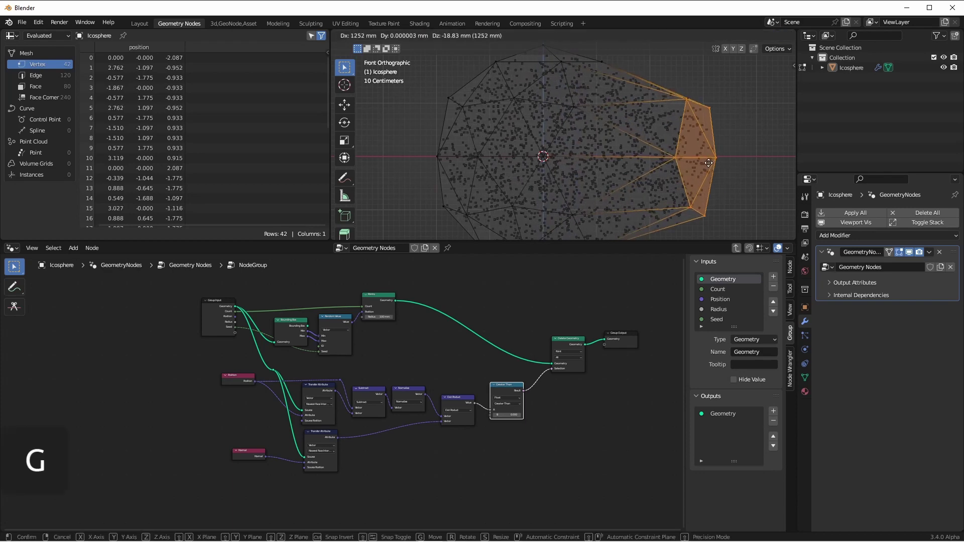
pyautogui.click(629, 182)
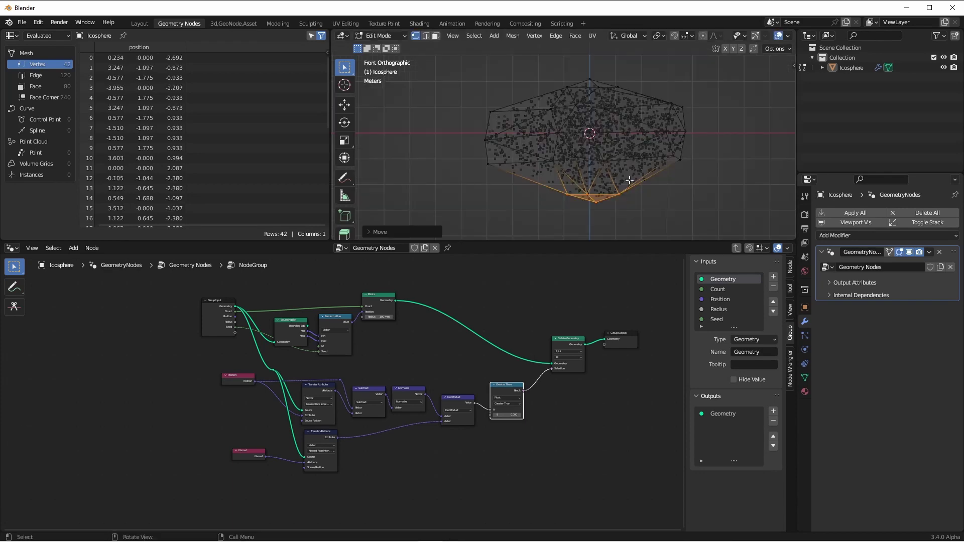
# Switch to solid shading, pull the icosphere's bottom vertices down to about Z -4.08, and inspect the scattered points around it
pyautogui.hotkey('shift', 'z')
pyautogui.keyDown('shift'); pyautogui.moveTo(603, 172); pyautogui.dragTo(608, 151, button='middle'); pyautogui.keyUp('shift')
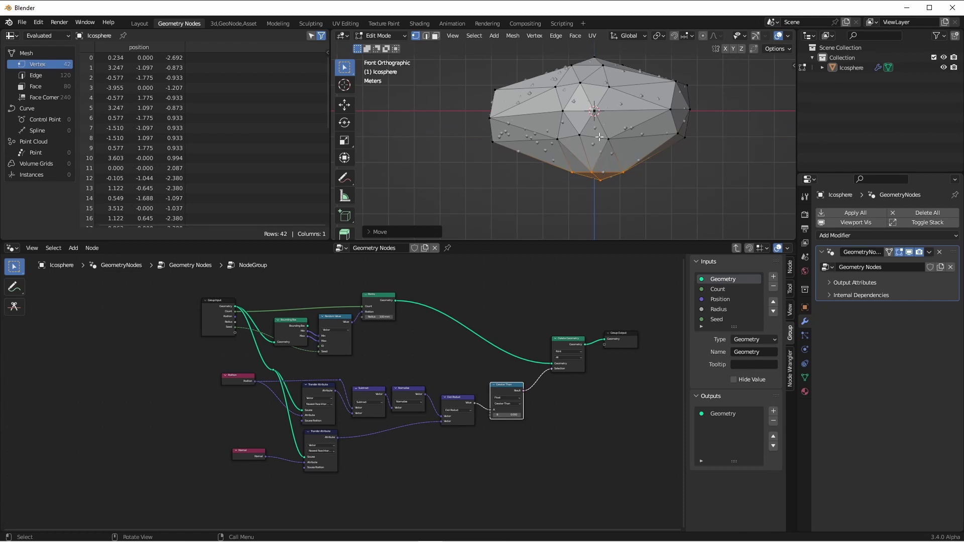
pyautogui.press('g')
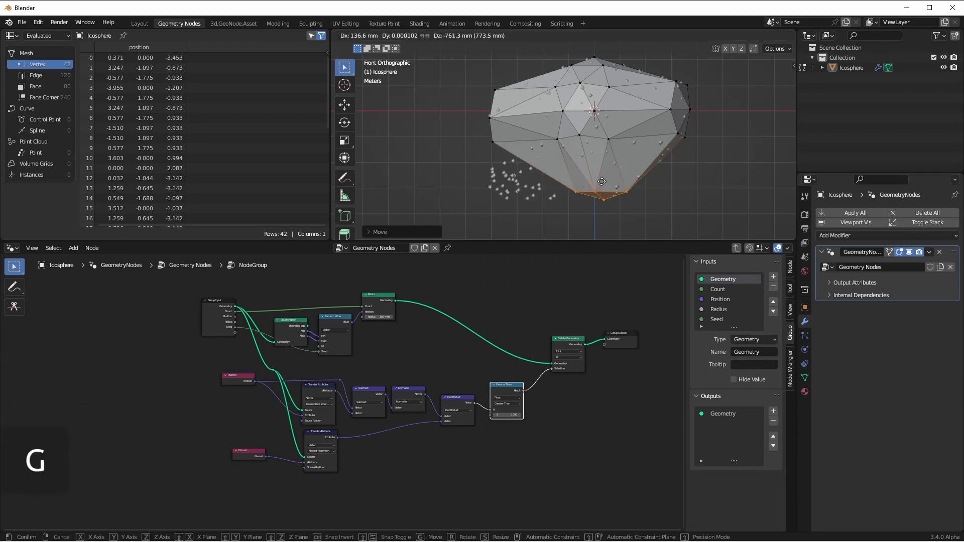
pyautogui.click(602, 194)
pyautogui.moveTo(602, 195); pyautogui.dragTo(606, 159, button='middle')
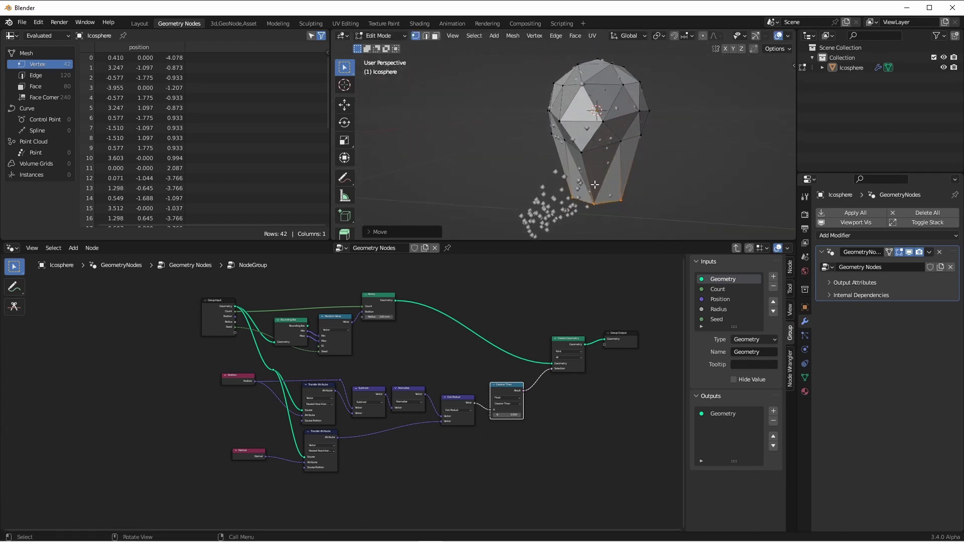
pyautogui.moveTo(573, 188)
pyautogui.mouseDown(button='middle')
pyautogui.moveTo(590, 180)
pyautogui.moveTo(568, 191)
pyautogui.mouseUp(button='middle')
# Set the Greater Than node's B value to -0.500 and check the remaining points in the deformed mesh
pyautogui.scroll(5, 550, 411)
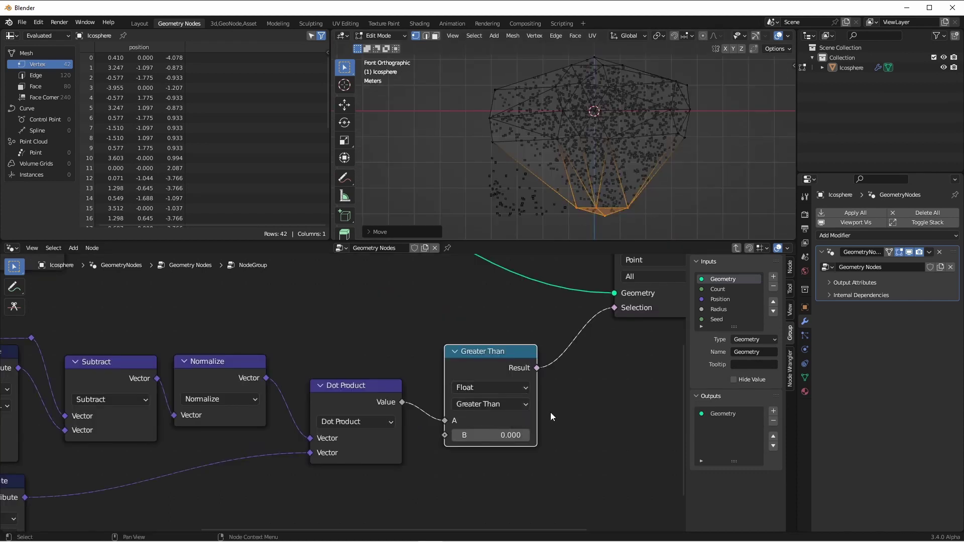
pyautogui.click(456, 436)
pyautogui.click(456, 436)
pyautogui.click(456, 435)
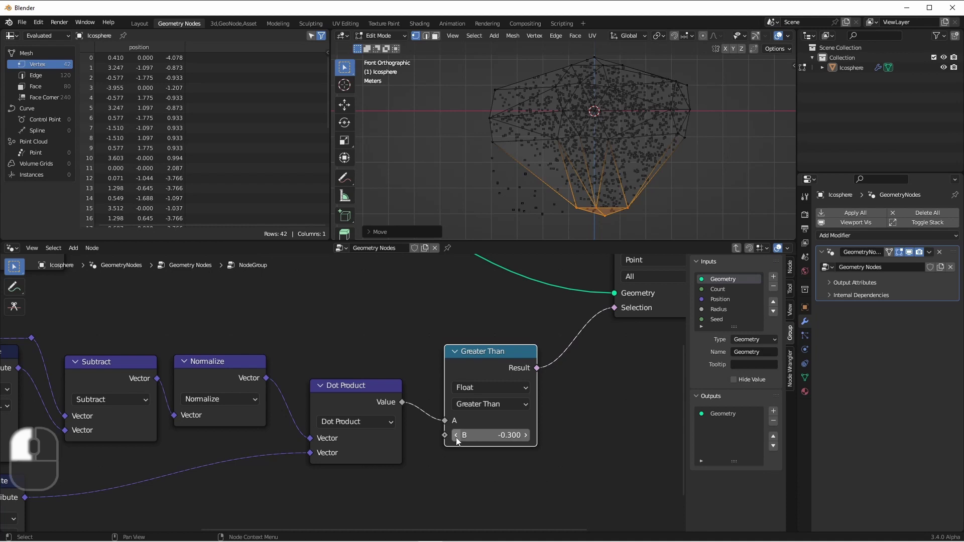
pyautogui.click(456, 436)
pyautogui.moveTo(633, 145); pyautogui.dragTo(658, 163, button='middle')
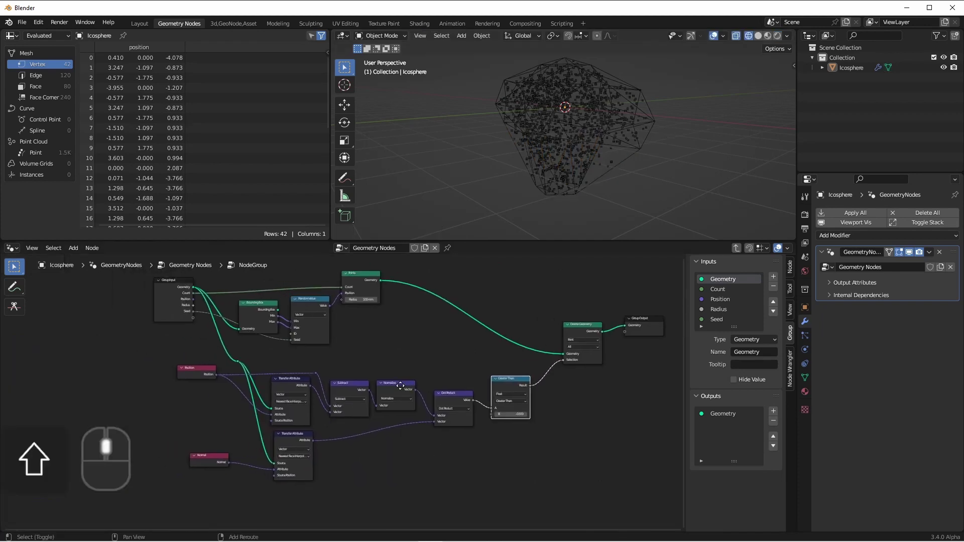
# Expose the Greater Than node's B value as a new group input and spread out the connected nodes
pyautogui.keyDown('shift'); pyautogui.moveTo(397, 389); pyautogui.dragTo(380, 401, button='middle'); pyautogui.keyUp('shift')
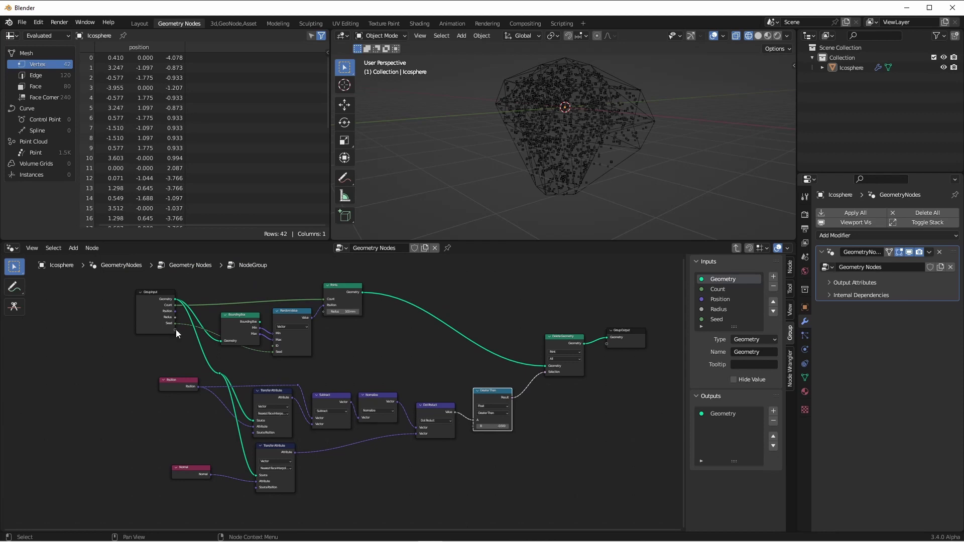
pyautogui.moveTo(176, 329); pyautogui.dragTo(475, 427)
pyautogui.press('g')
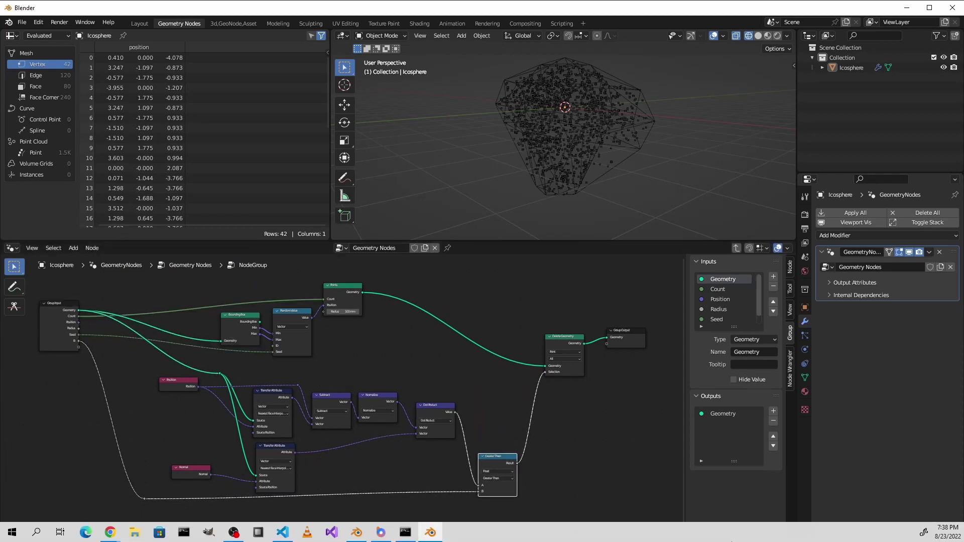
# Remove the unused Position and Radius group inputs and rename the Count input as Point Count
pyautogui.scroll(3, 255, 355)
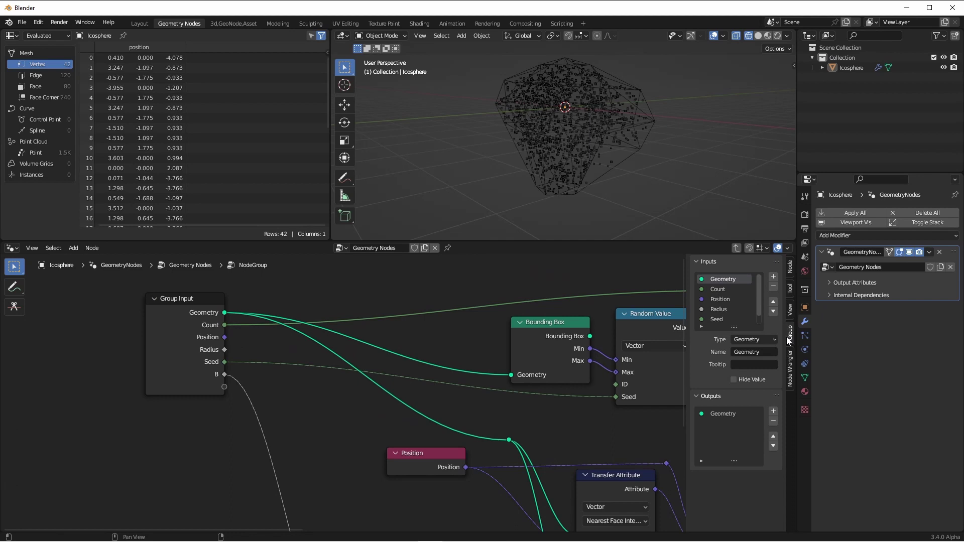
pyautogui.click(732, 300)
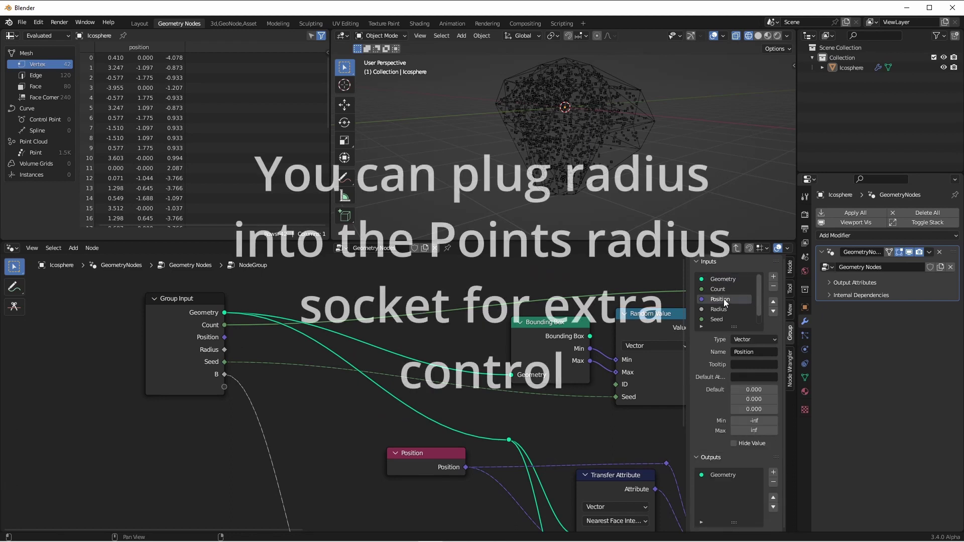
pyautogui.click(770, 289)
pyautogui.click(770, 289)
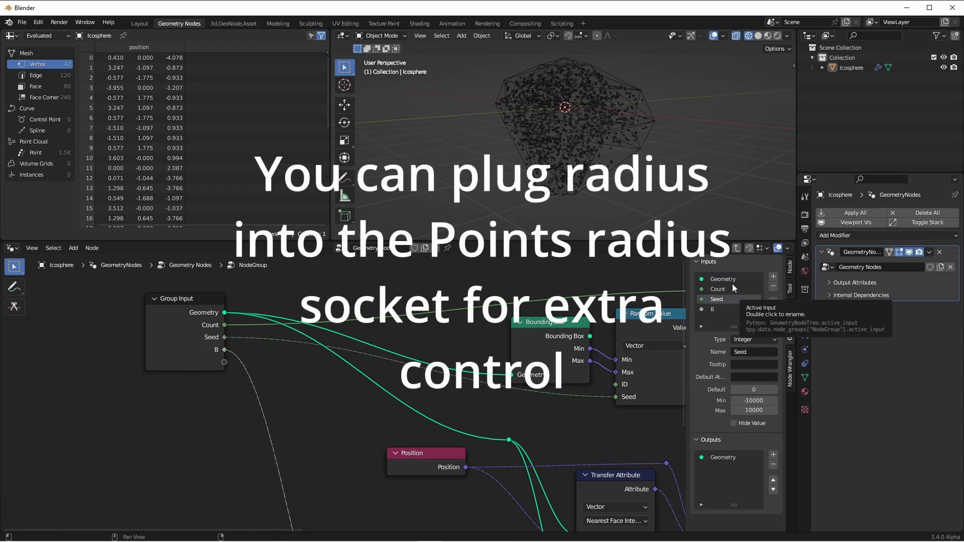
pyautogui.doubleClick(718, 290)
pyautogui.write('Point Count')
pyautogui.press('Return')
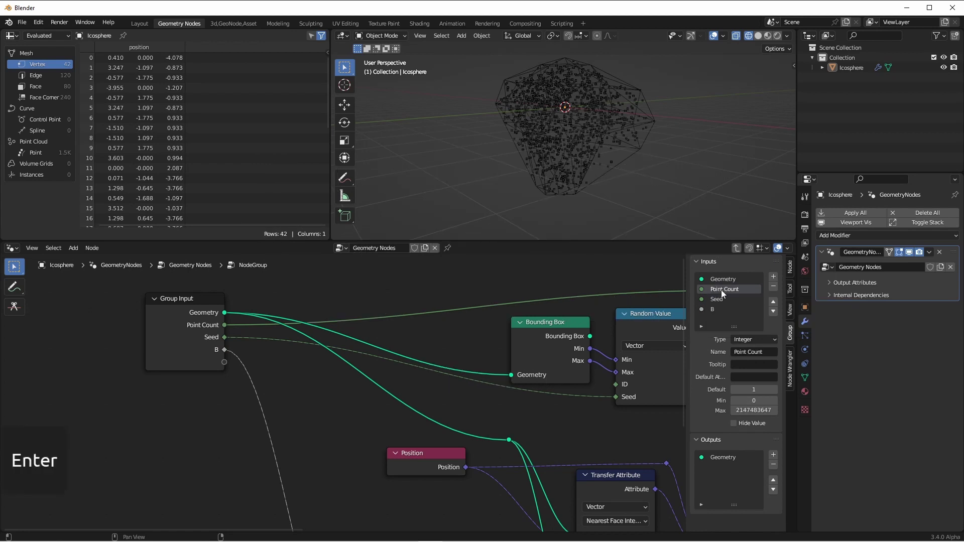
# Move the B group input above Seed and rename it as Threshold
pyautogui.click(718, 309)
pyautogui.click(773, 301)
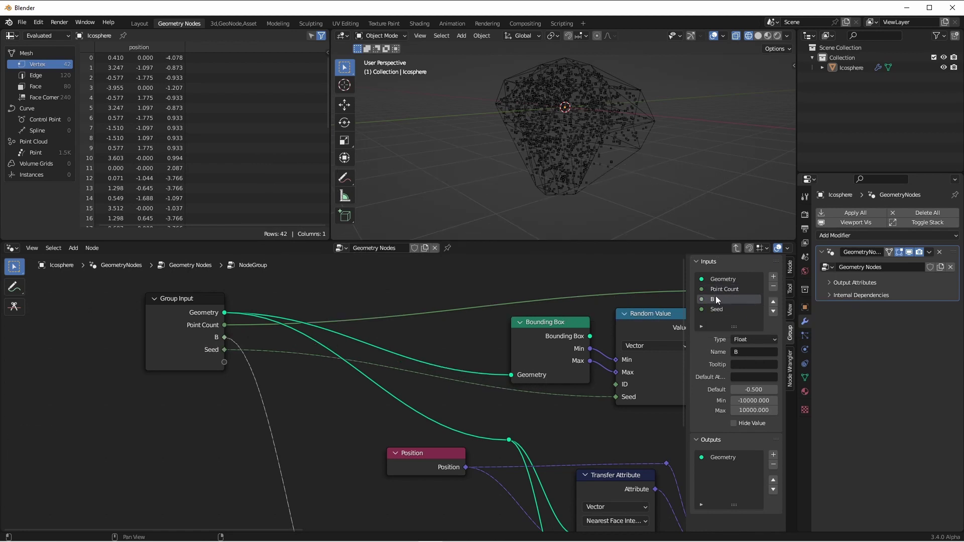
pyautogui.doubleClick(716, 299)
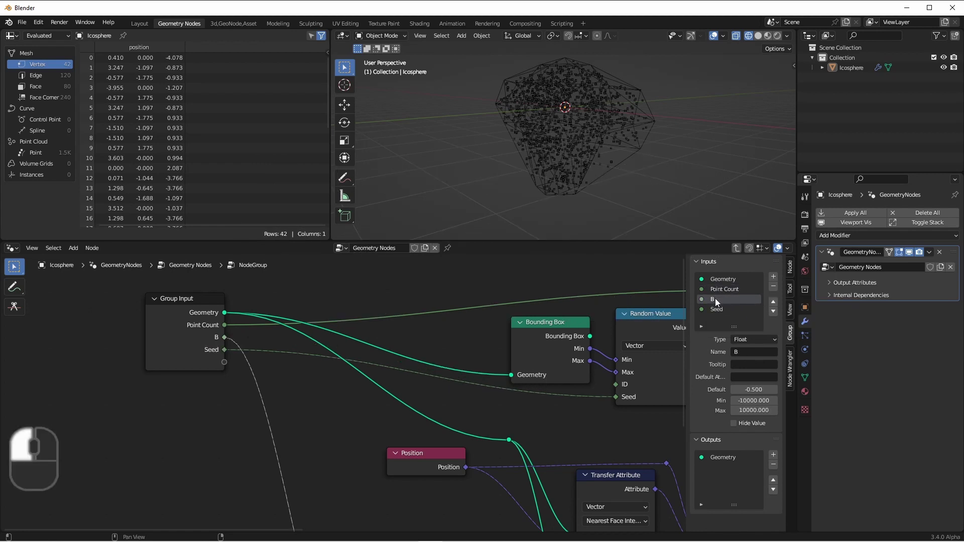
pyautogui.write('Threshold')
pyautogui.press('Return')
pyautogui.press('Home')
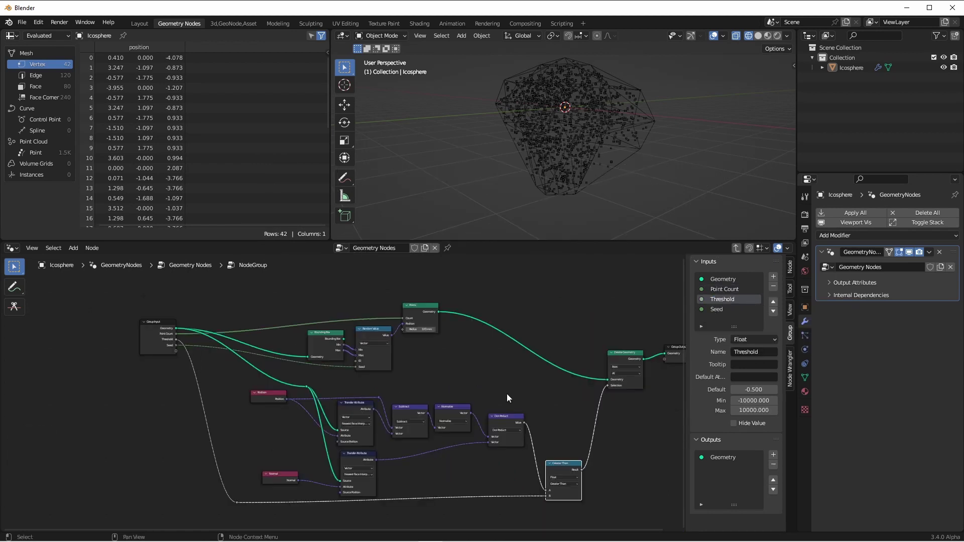
# Leave the node group, rename it as Points In Mesh, and mark it as an asset
pyautogui.press('Tab')
pyautogui.scroll(7, 278, 390)
pyautogui.keyDown('shift'); pyautogui.moveTo(474, 411); pyautogui.dragTo(375, 409, button='middle'); pyautogui.keyUp('shift')
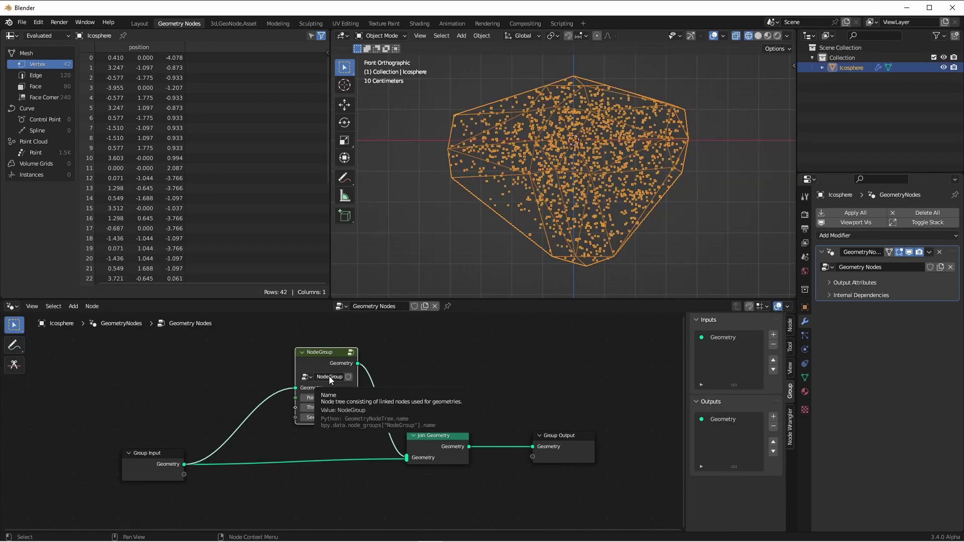
pyautogui.doubleClick(330, 377)
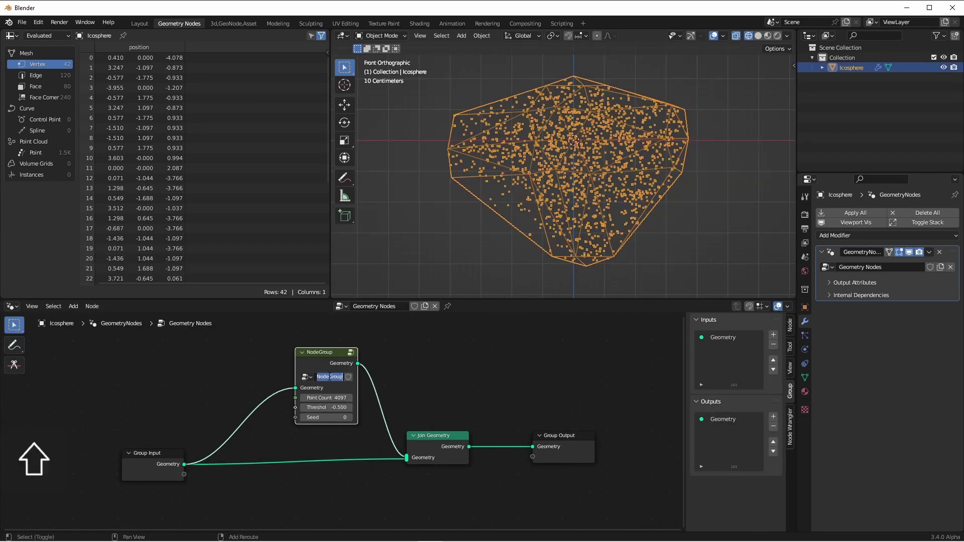
pyautogui.write('Points In Mesh')
pyautogui.press('Return')
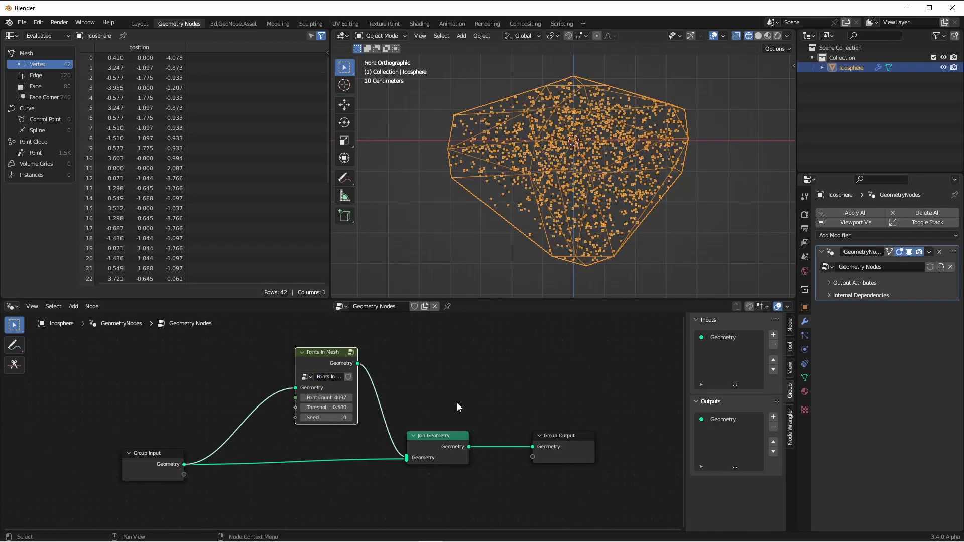
pyautogui.rightClick(330, 375)
pyautogui.click(316, 423)
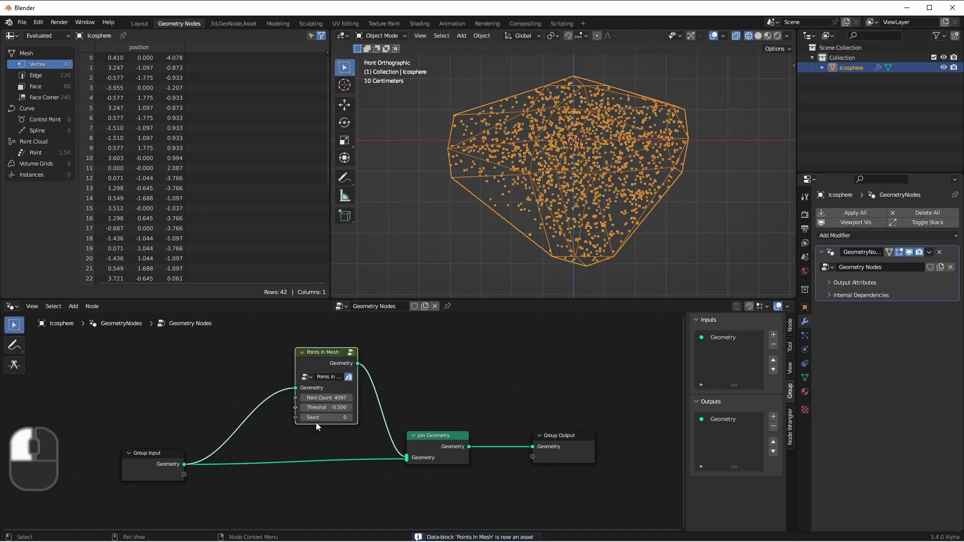
# Delete the icosphere and add a Torus Knot mesh in its place
pyautogui.keyDown('shift'); pyautogui.moveTo(582, 142); pyautogui.dragTo(574, 173, button='middle'); pyautogui.keyUp('shift')
pyautogui.press('x')
pyautogui.click(572, 171)
pyautogui.hotkey('shift', 'a')
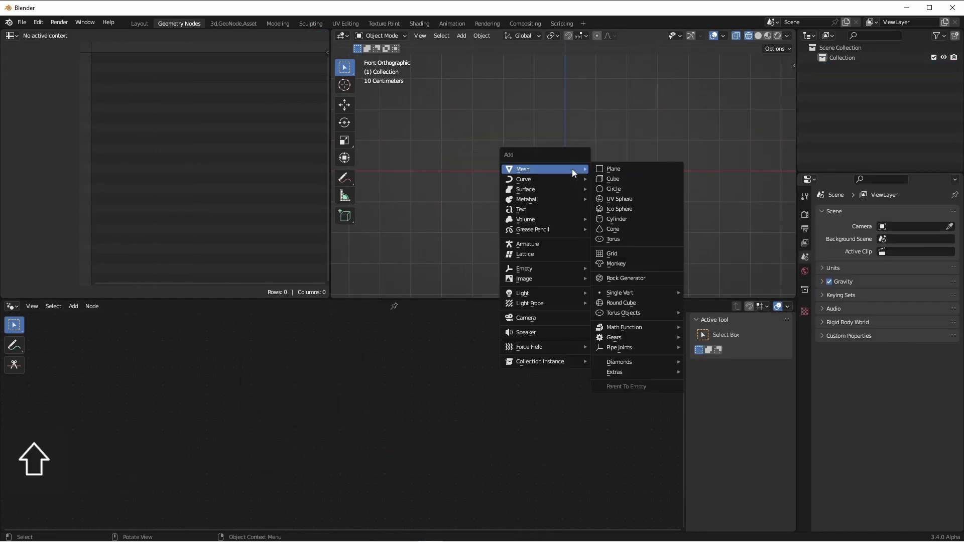
pyautogui.moveTo(545, 171)
pyautogui.moveTo(651, 314)
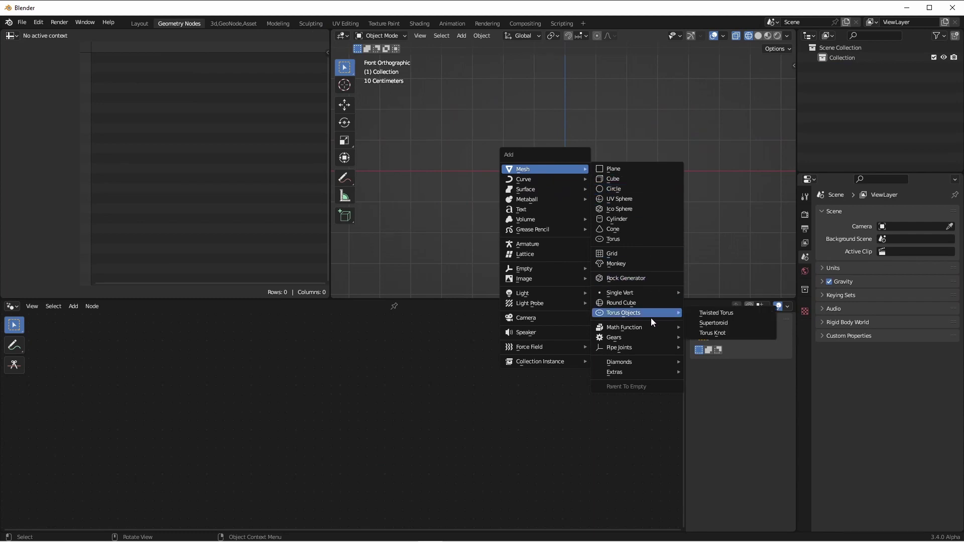
pyautogui.click(726, 335)
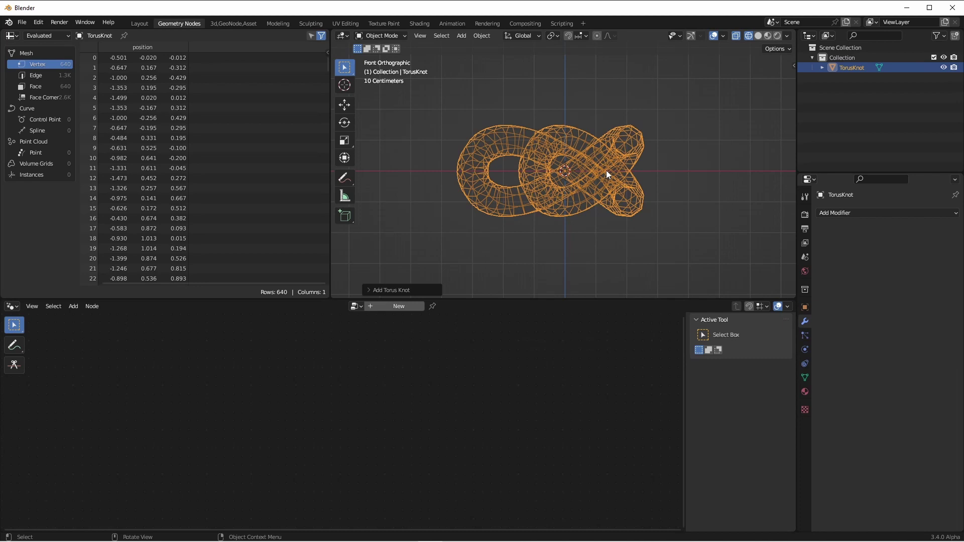
# Create a geometry node tree on the torus knot and insert the Points In Mesh group before the output with Point Count 7606
pyautogui.click(398, 306)
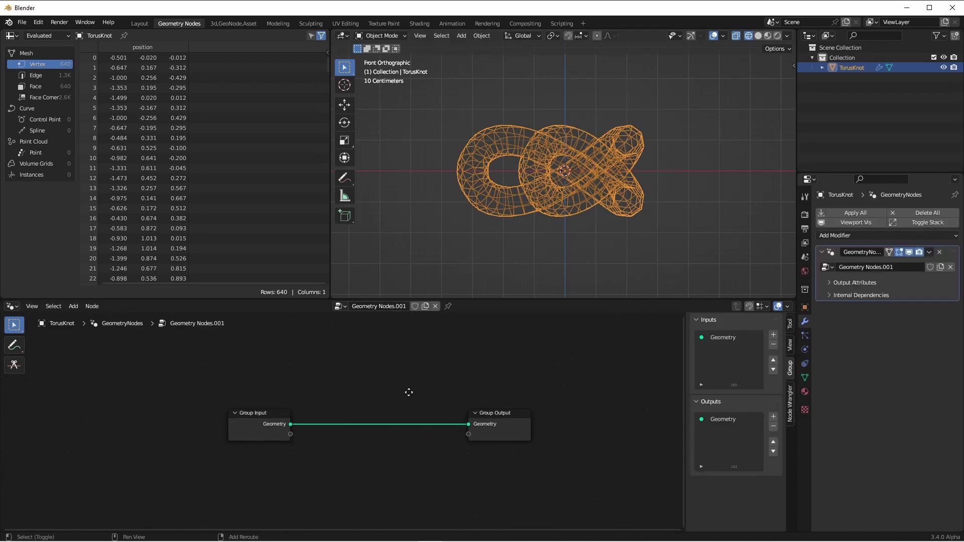
pyautogui.hotkey('shift', 'a')
pyautogui.moveTo(371, 465)
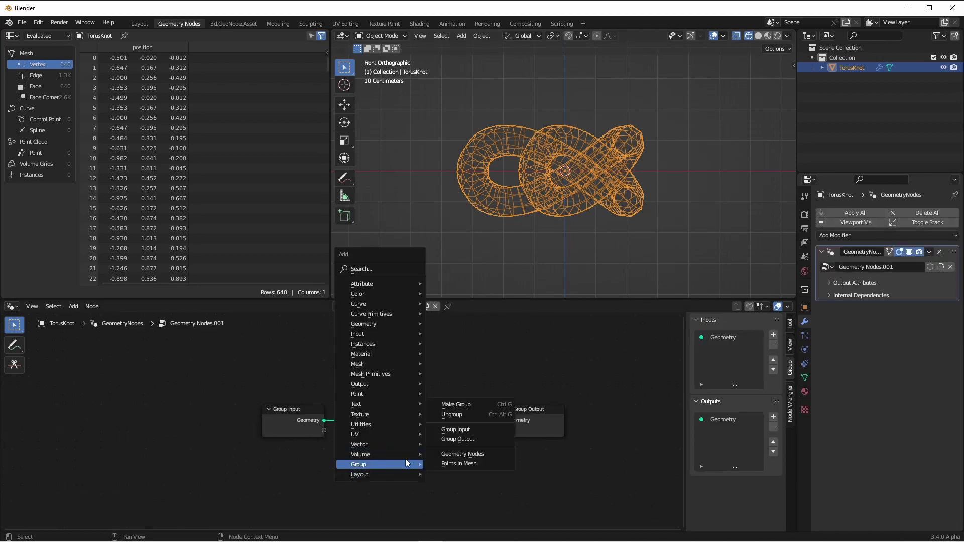
pyautogui.click(459, 464)
pyautogui.click(398, 430)
pyautogui.moveTo(398, 430); pyautogui.dragTo(535, 457)
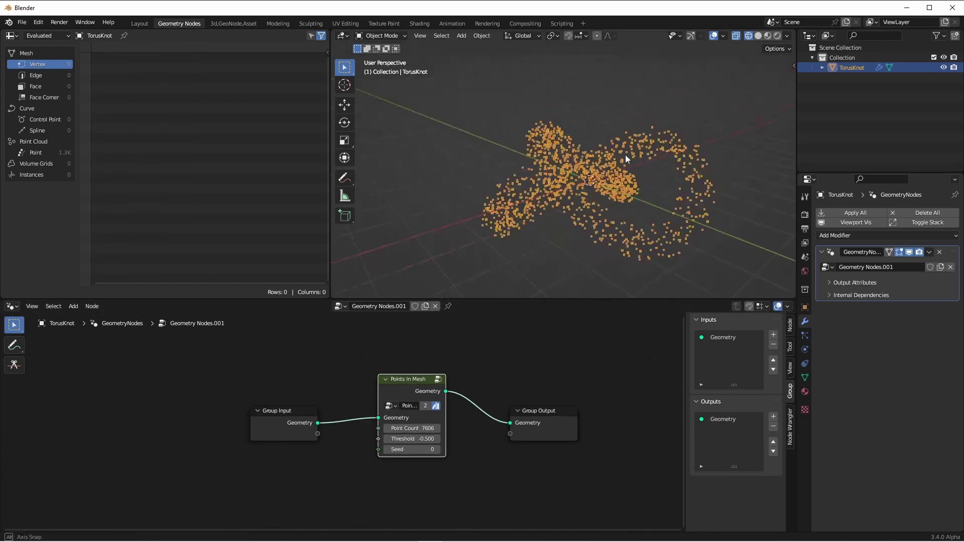
# Set the Threshold of the Points In Mesh node to 0 on the torus knot
pyautogui.scroll(3, 625, 157)
pyautogui.moveTo(661, 195); pyautogui.dragTo(645, 163, button='middle')
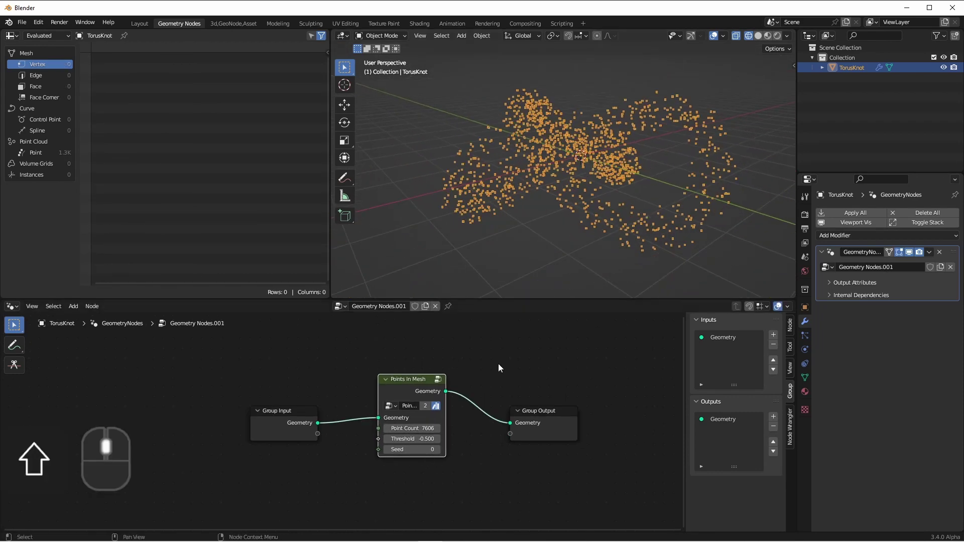
pyautogui.click(415, 439)
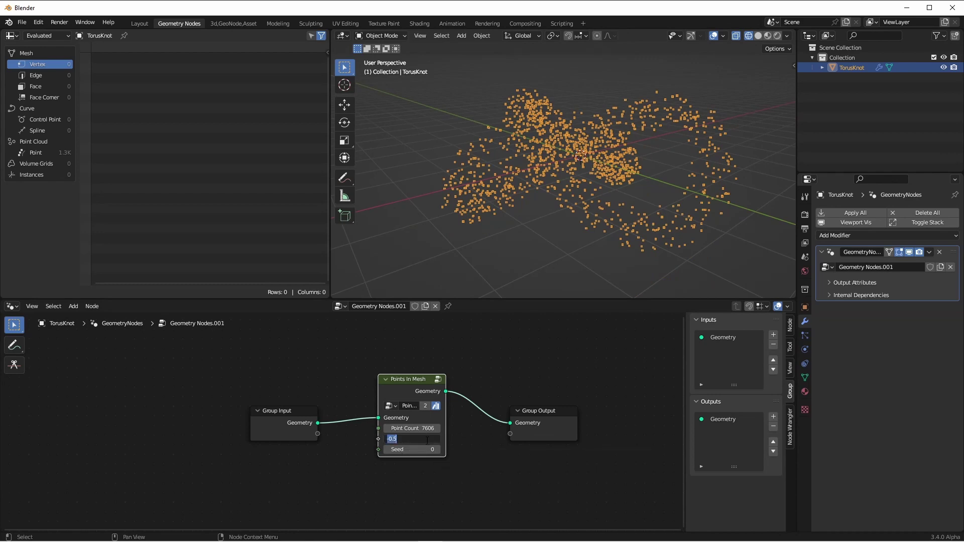
pyautogui.write('0')
pyautogui.press('Return')
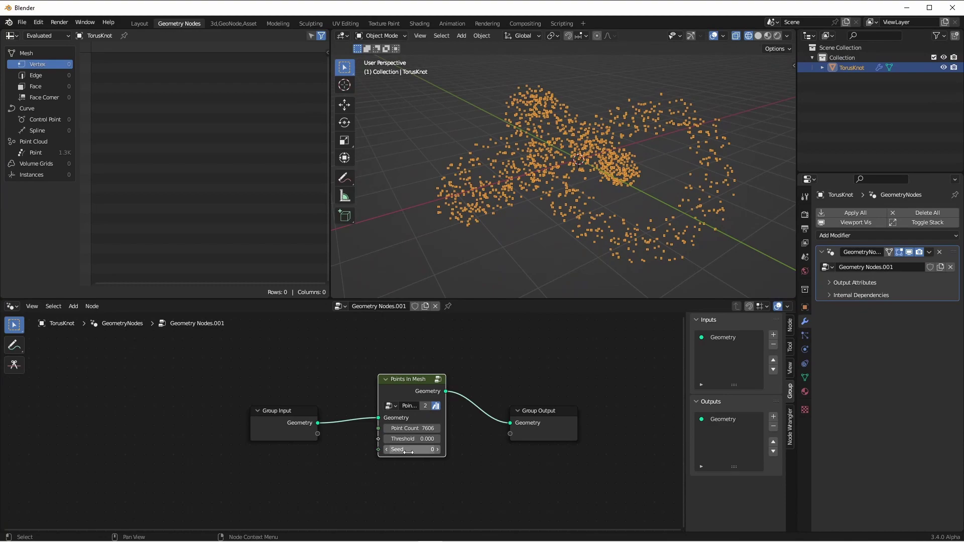
# Test the Points In Mesh node with Seed 103 and reset the Seed to 0
pyautogui.moveTo(409, 452)
pyautogui.mouseDown()
pyautogui.moveTo(442, 453)
pyautogui.moveTo(401, 461)
pyautogui.mouseUp()
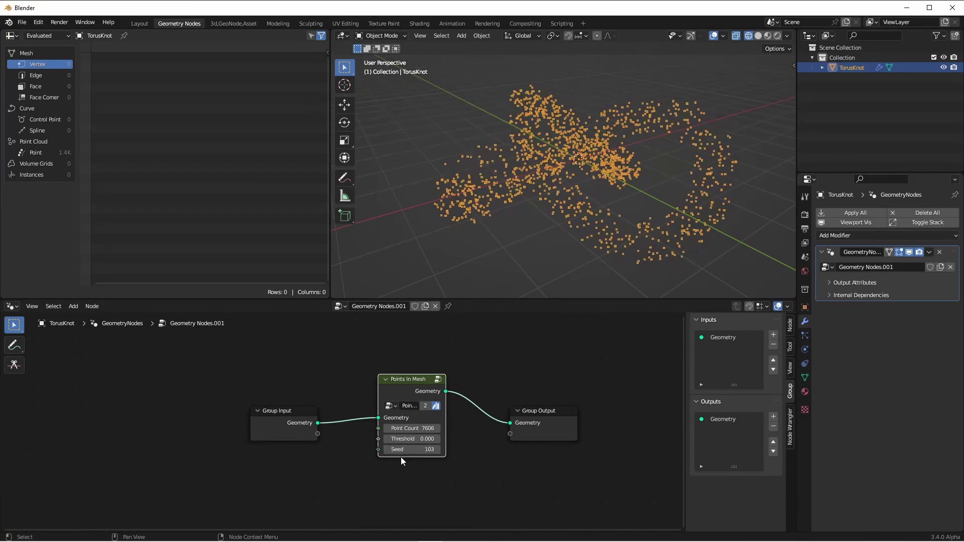
pyautogui.click(414, 451)
pyautogui.write('0')
pyautogui.press('Return')
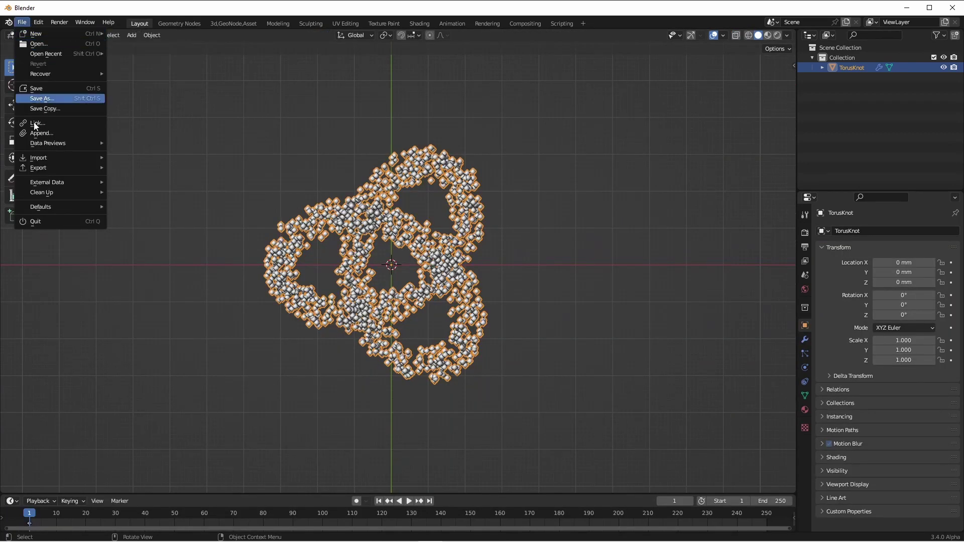
# Import the leaf PNG from the Desktop folder as an image plane
pyautogui.moveTo(38, 158)
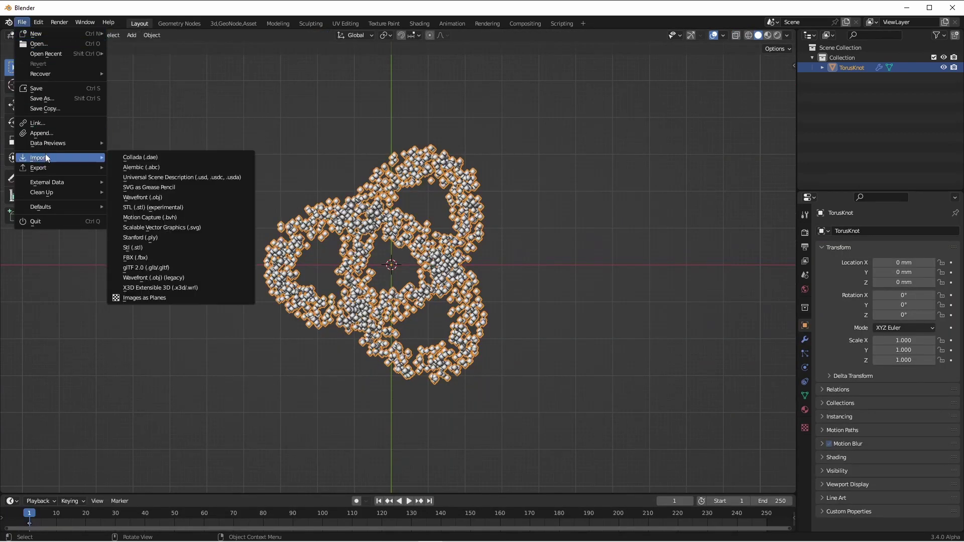
pyautogui.click(181, 300)
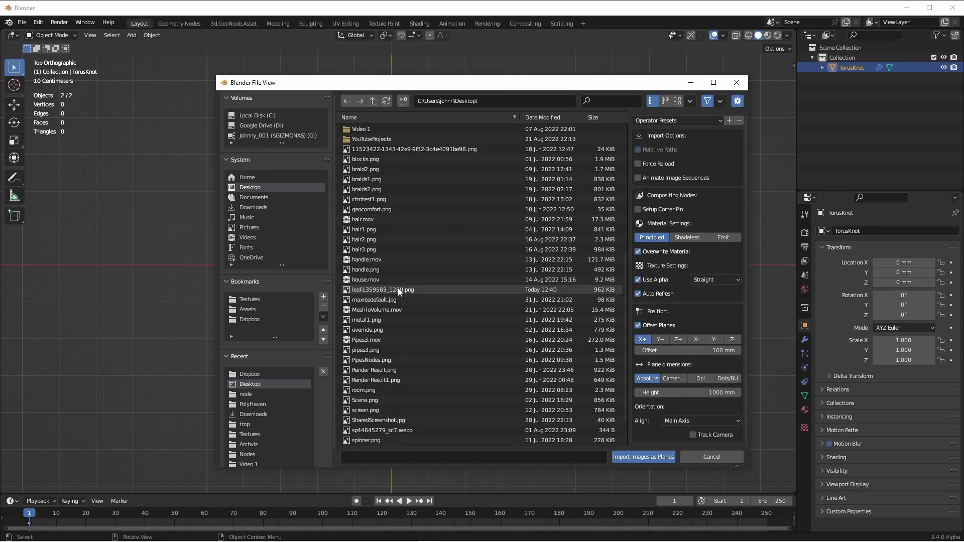
pyautogui.doubleClick(398, 290)
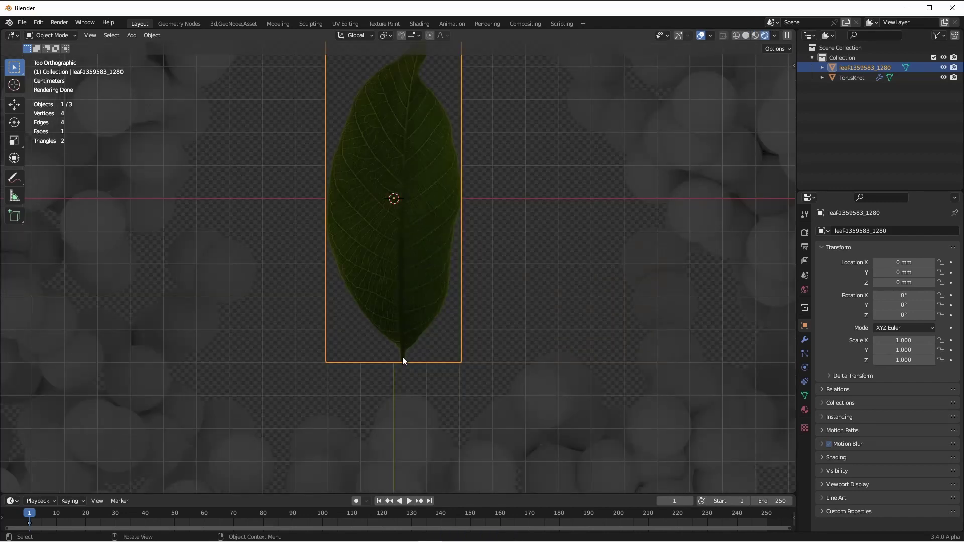
# Move the leaf plane's geometry in edit mode so the base of the stem sits on the object's origin
pyautogui.press('Tab')
pyautogui.press('g')
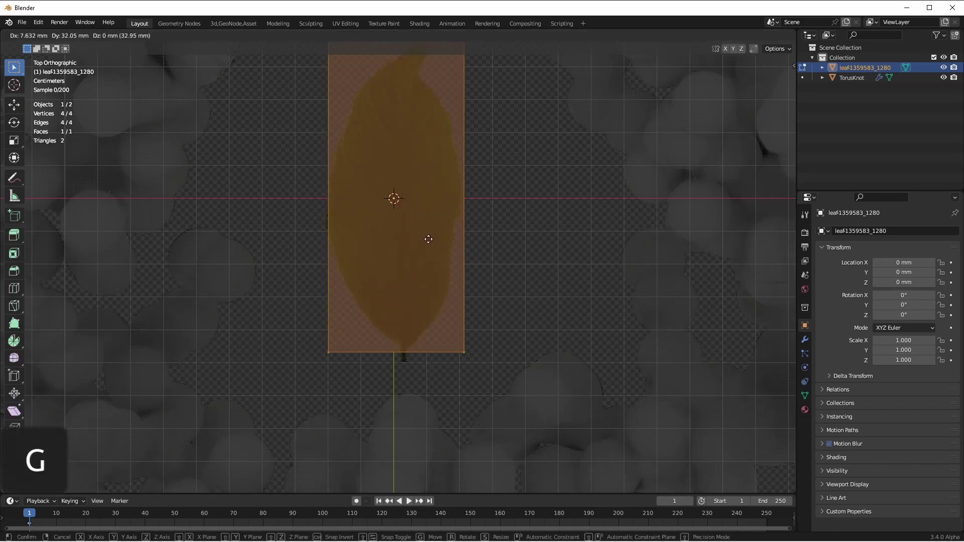
pyautogui.click(415, 94)
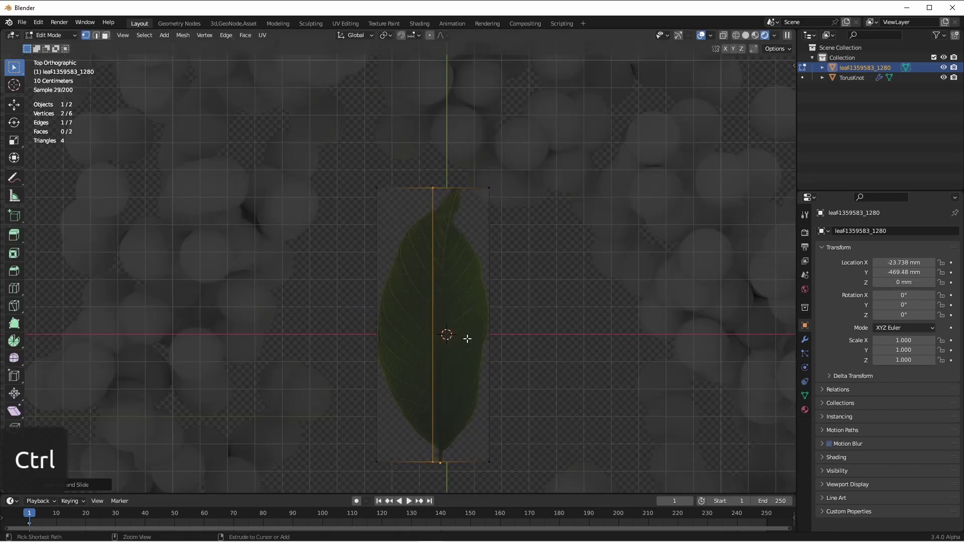
# Add four evenly spaced crosswise loop cuts to the leaf plane
pyautogui.hotkey('ctrl', 'r')
pyautogui.scroll(3, 477, 321)
pyautogui.click(477, 322)
pyautogui.rightClick(477, 322)
# Select the whole leaf mesh and apply a standard Unwrap
pyautogui.press('a')
pyautogui.press('u')
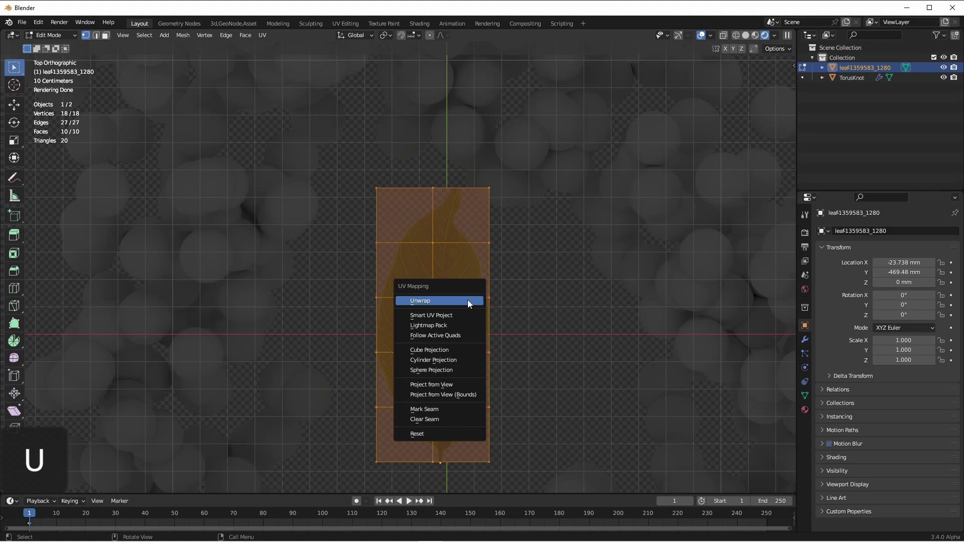
pyautogui.click(468, 302)
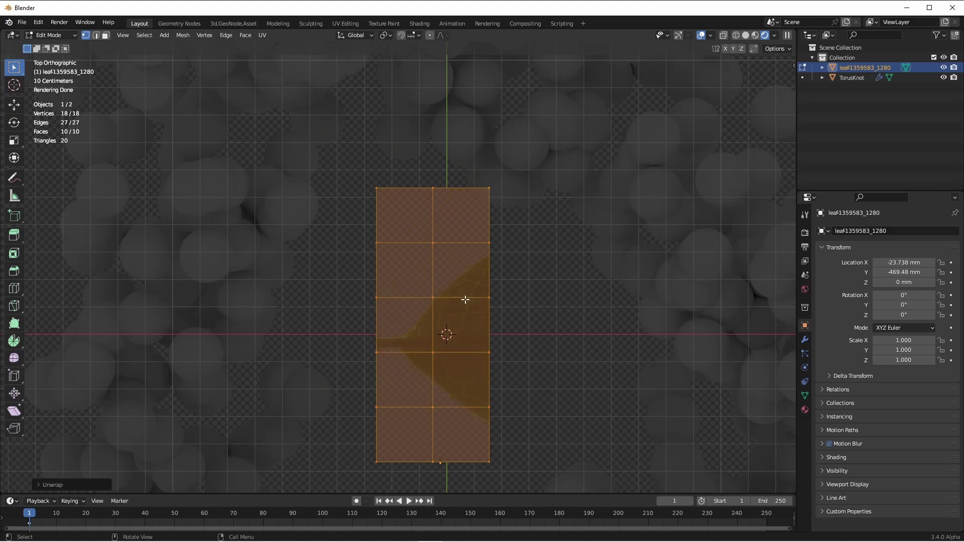
# In the UV Editing workspace, rotate, move and scale the leaf's UV grid to cover the upright leaf image
pyautogui.click(345, 23)
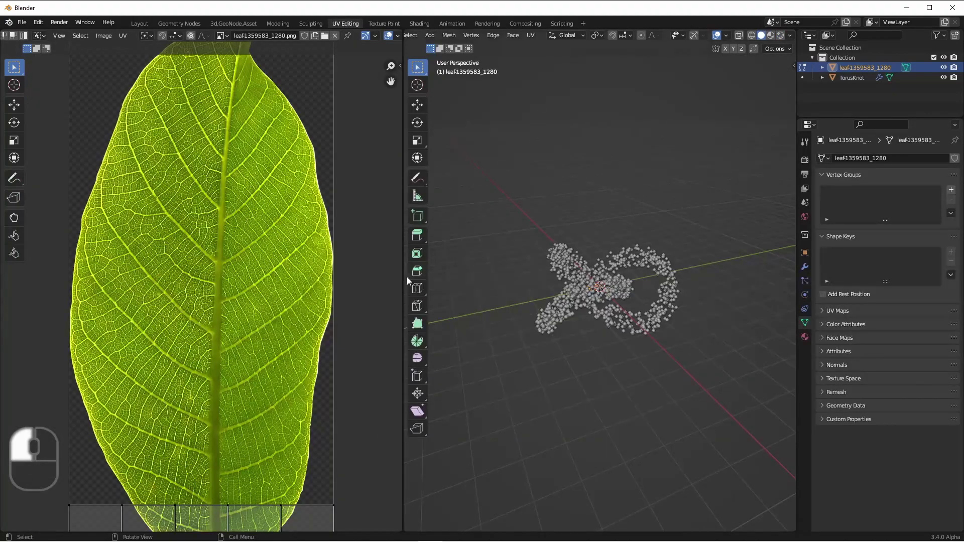
pyautogui.scroll(-6, 265, 276)
pyautogui.press('KP_7')
pyautogui.press('a')
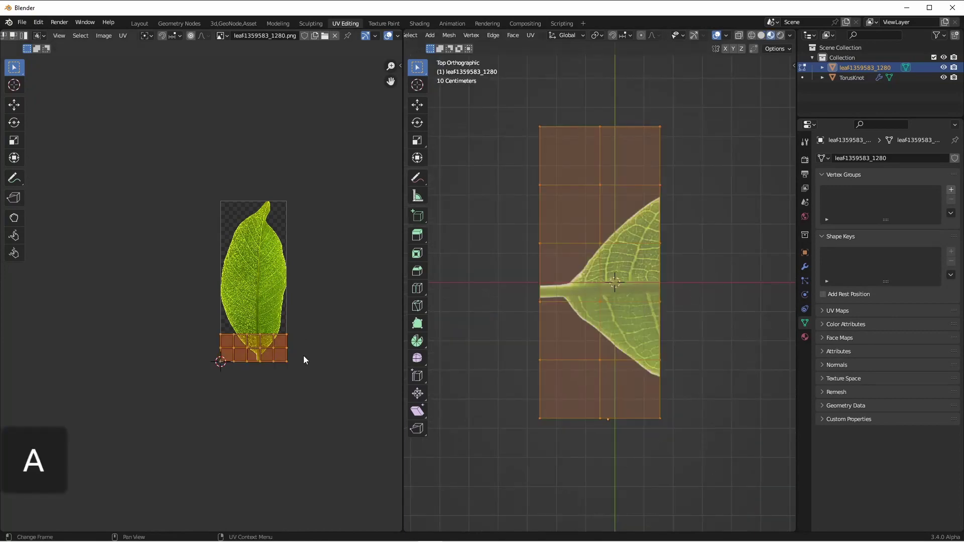
pyautogui.press('r')
pyautogui.click(245, 417)
pyautogui.press('g')
pyautogui.click(266, 314)
pyautogui.press('s')
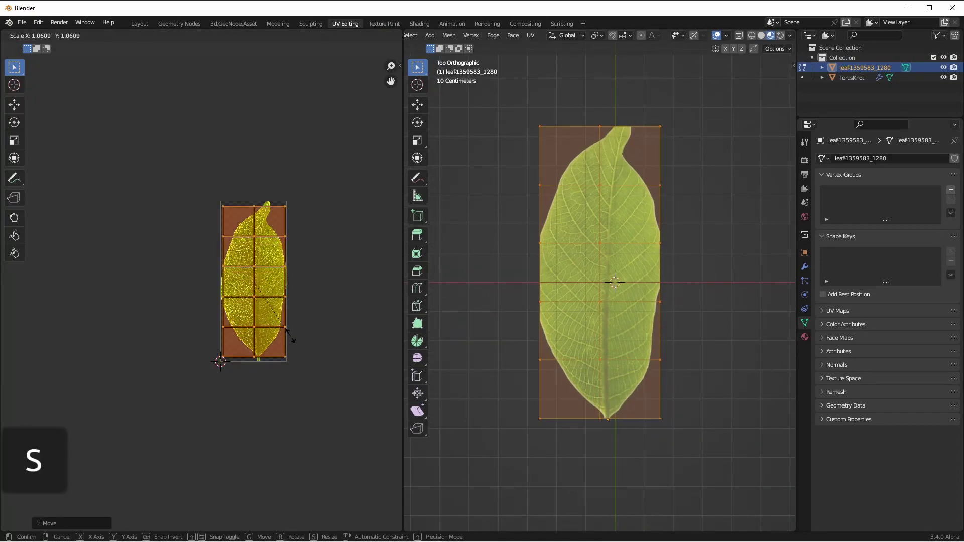
pyautogui.click(291, 338)
# Move the central UV vertices onto the leaf's midrib and adjust the corner vertices near the tip to follow its shape
pyautogui.scroll(5, 291, 338)
pyautogui.click(370, 250)
pyautogui.press('g')
pyautogui.click(311, 423)
pyautogui.moveTo(301, 452); pyautogui.dragTo(288, 205, button='middle')
pyautogui.moveTo(302, 251); pyautogui.dragTo(329, 390, button='middle')
pyautogui.click(381, 142)
pyautogui.press('g')
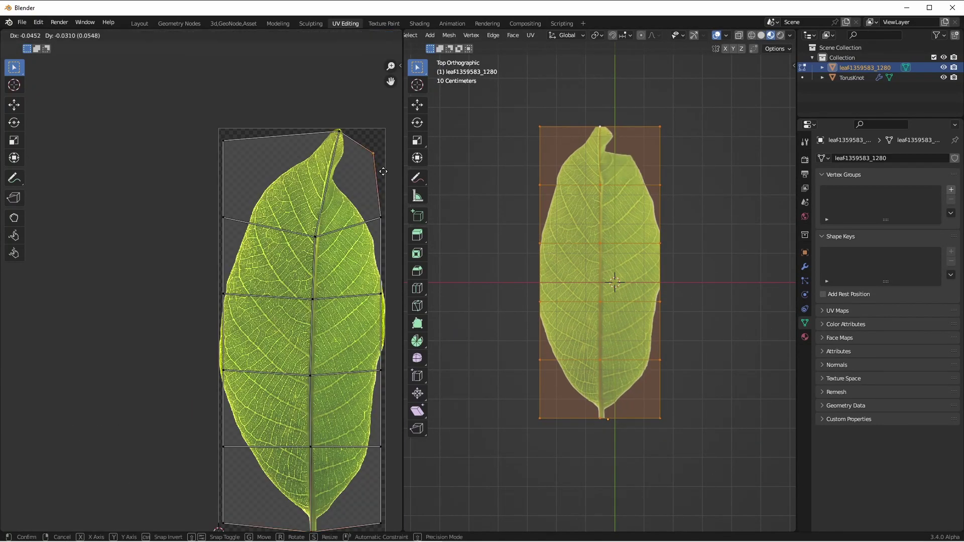
pyautogui.click(378, 156)
pyautogui.click(231, 142)
pyautogui.press('g')
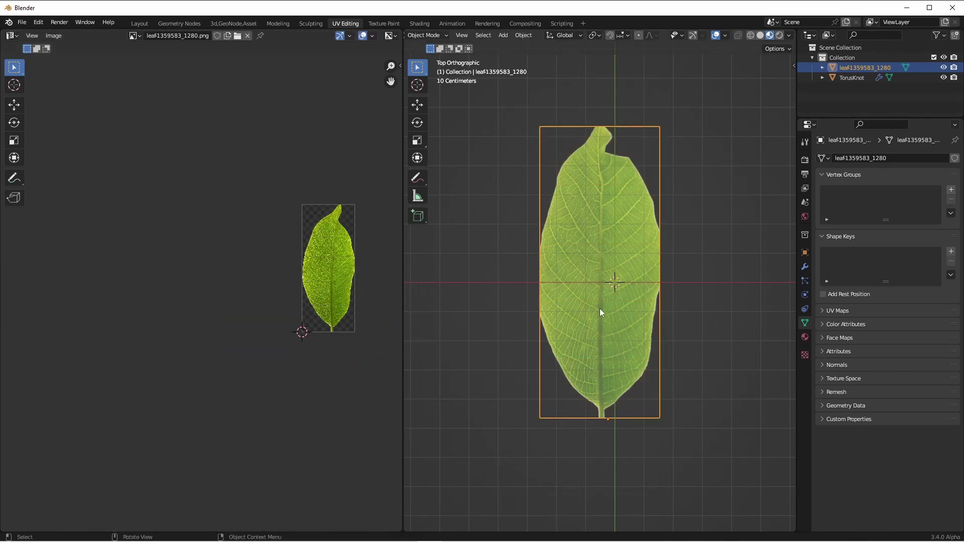
pyautogui.press('Tab')
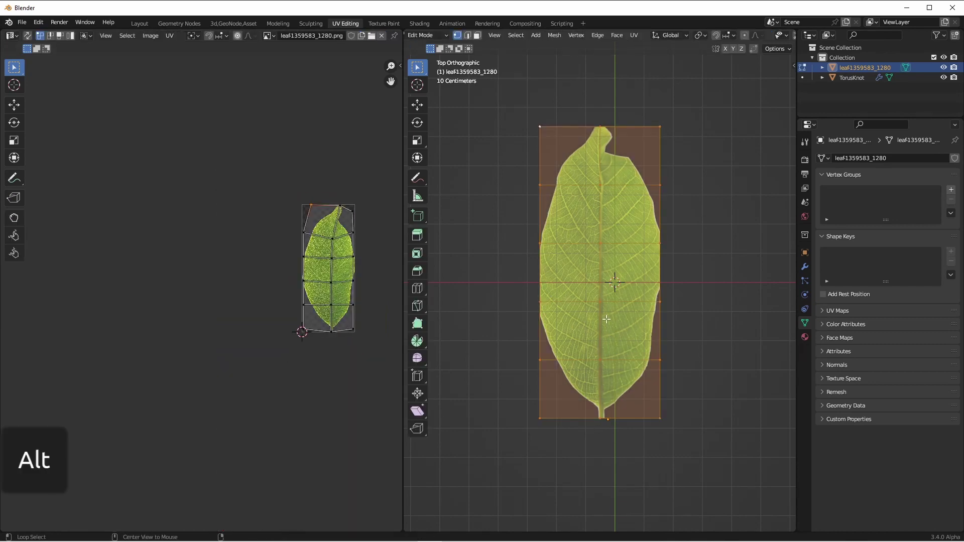
# Bend the leaf mesh by lowering its central edge loop and raising its tip with proportional editing
pyautogui.keyDown('alt'); pyautogui.click(603, 318); pyautogui.keyUp('alt')
pyautogui.press('`')
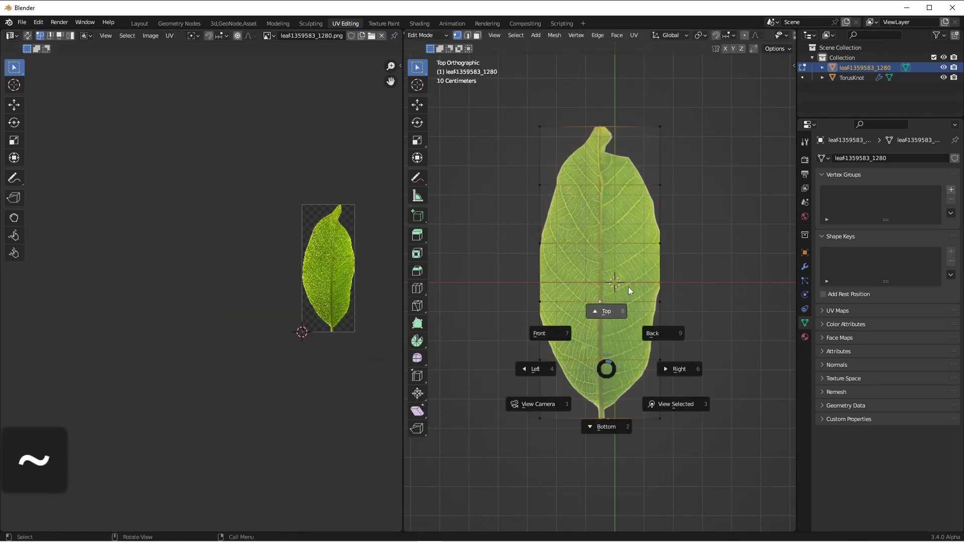
pyautogui.click(602, 316)
pyautogui.moveTo(602, 316); pyautogui.dragTo(547, 249, button='middle')
pyautogui.click(690, 238)
pyautogui.press('o')
pyautogui.press('g')
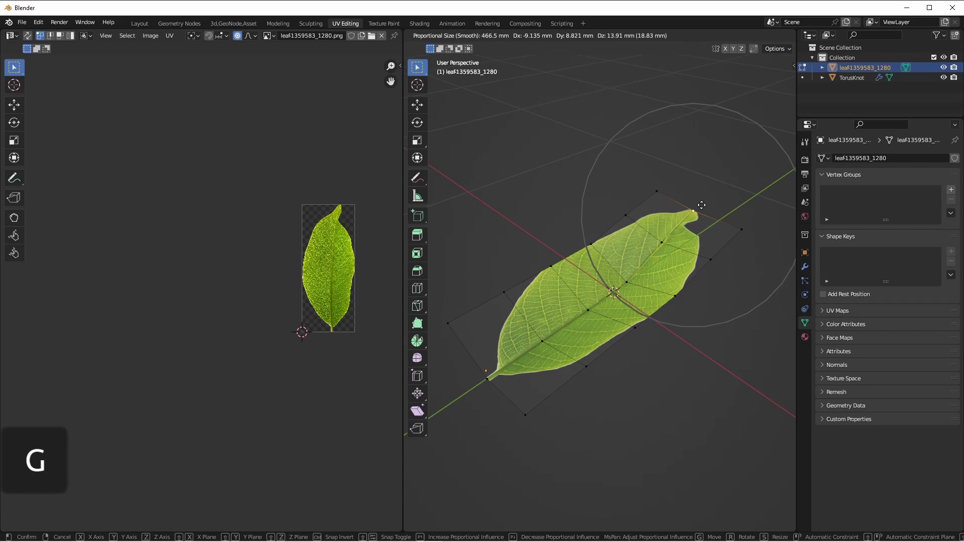
pyautogui.click(702, 205)
pyautogui.press('Tab')
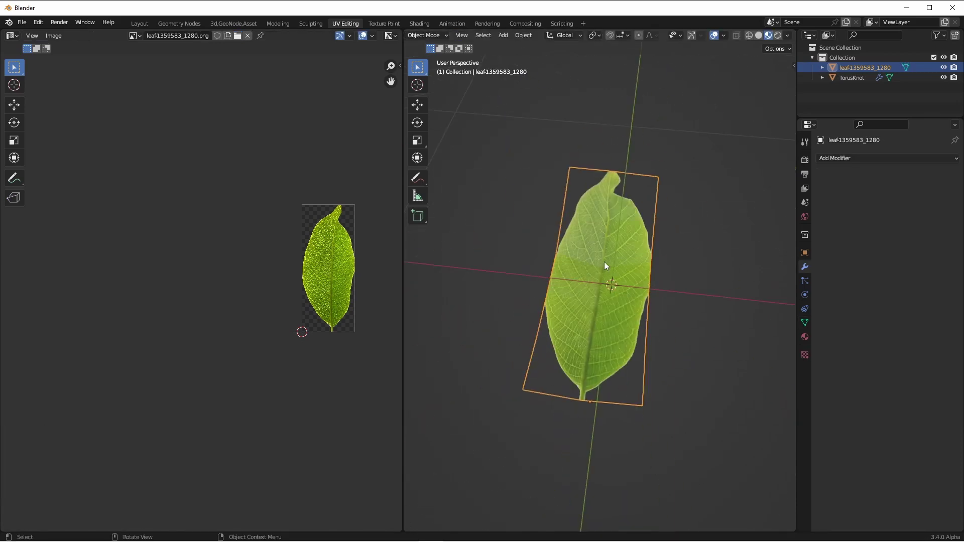
# Hide the leaf object and insert an Instance on Points node between Points In Mesh and the torus knot's Group Output
pyautogui.click(943, 68)
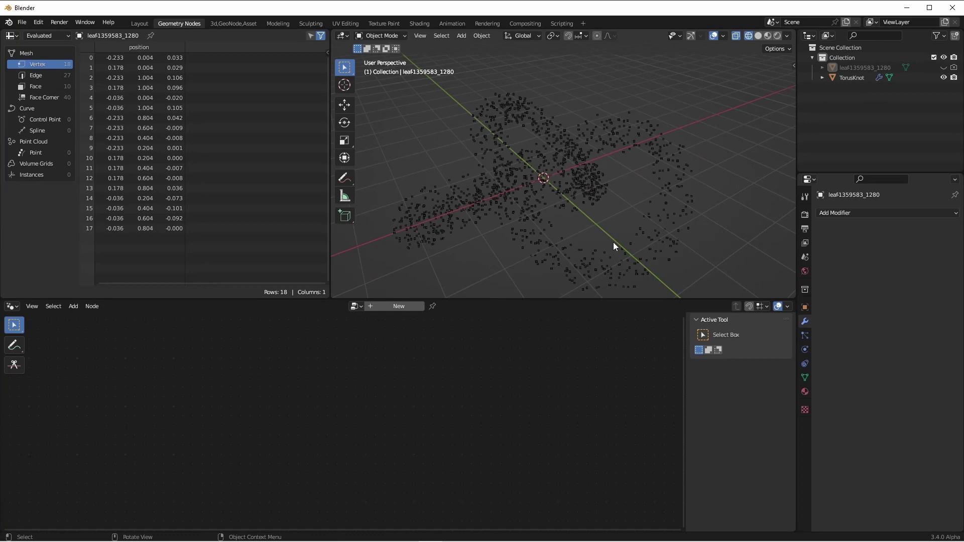
pyautogui.click(614, 242)
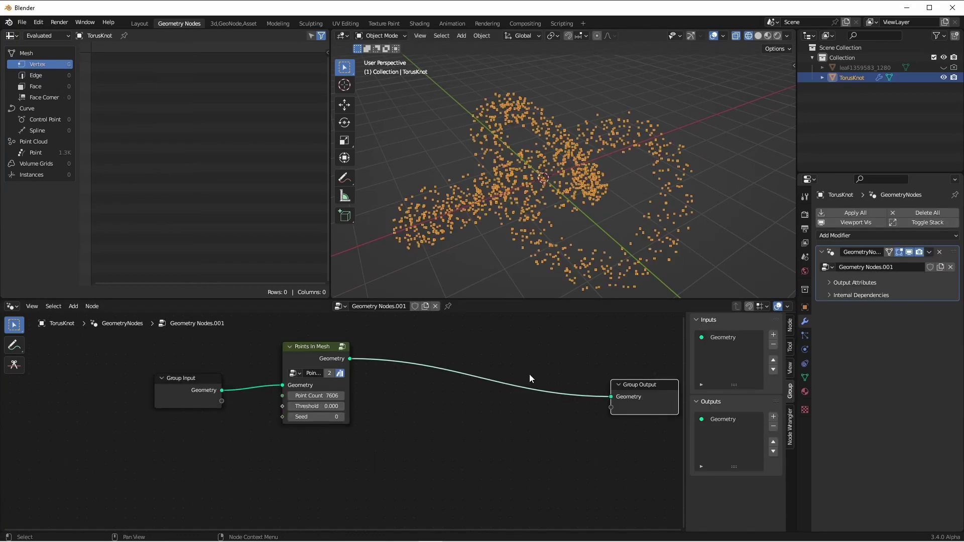
pyautogui.hotkey('shift', 'a')
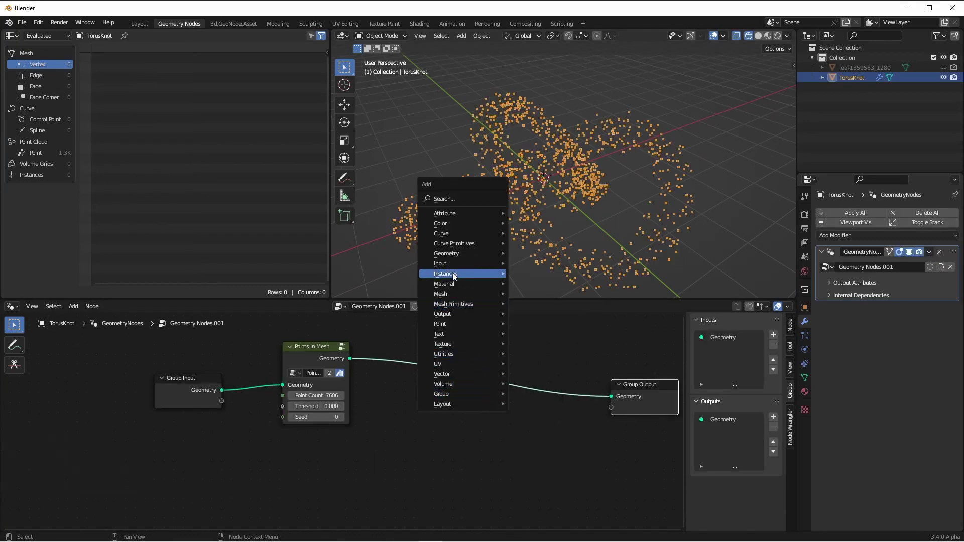
pyautogui.click(540, 274)
pyautogui.click(451, 343)
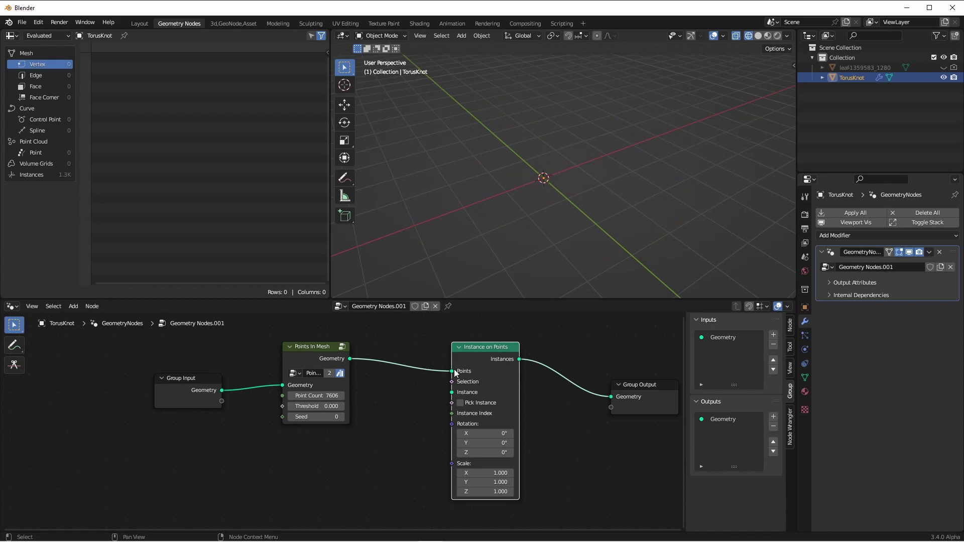
# Connect the leaf's geometry to the Instance input through an Object Info node set to Relative, and use rendered shading
pyautogui.click(865, 68)
pyautogui.moveTo(865, 67); pyautogui.dragTo(289, 457)
pyautogui.moveTo(330, 485); pyautogui.dragTo(345, 458, button='middle')
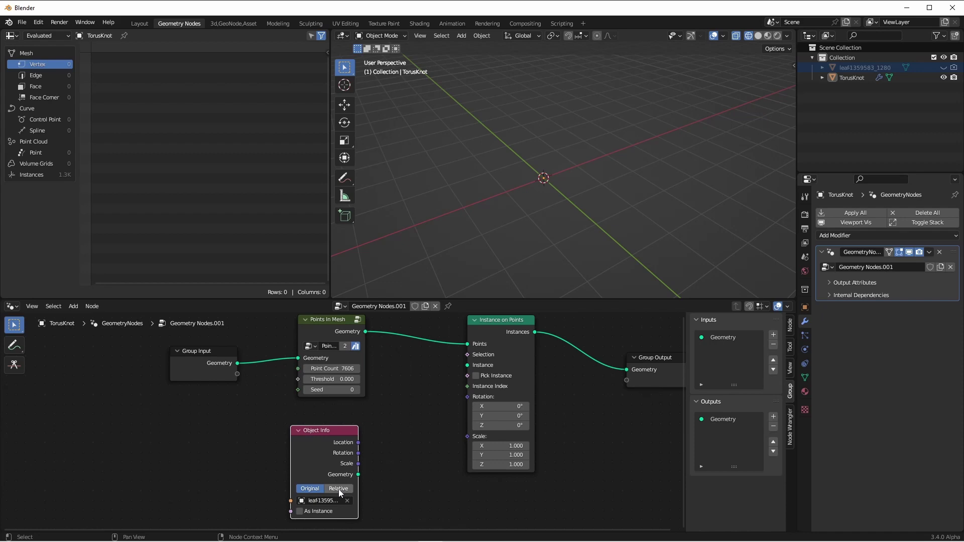
pyautogui.click(339, 489)
pyautogui.moveTo(360, 479); pyautogui.dragTo(472, 368)
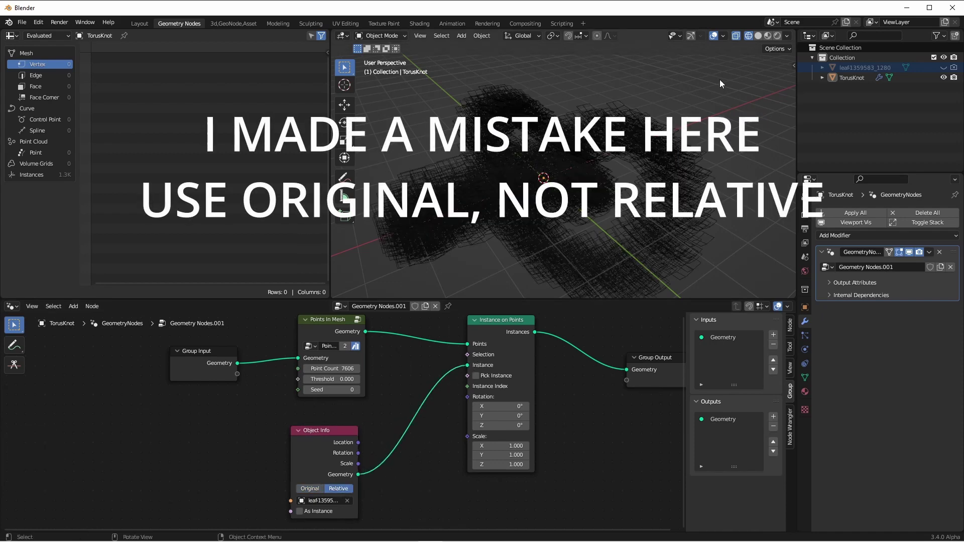
pyautogui.click(777, 36)
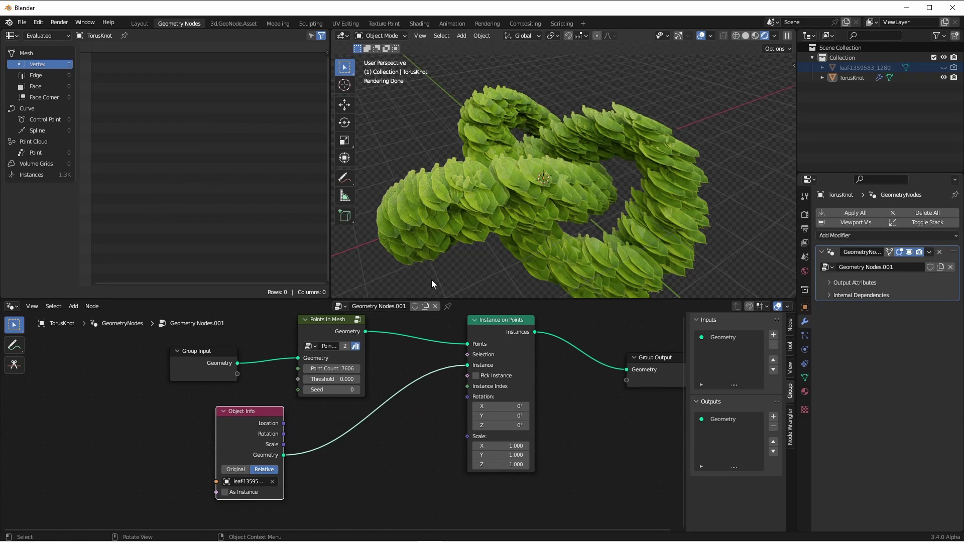
# Drive the instances' Scale with a Random Value node set to Vector, with Min 0.470 and Max 0.940 on all axes
pyautogui.scroll(-3, 396, 457)
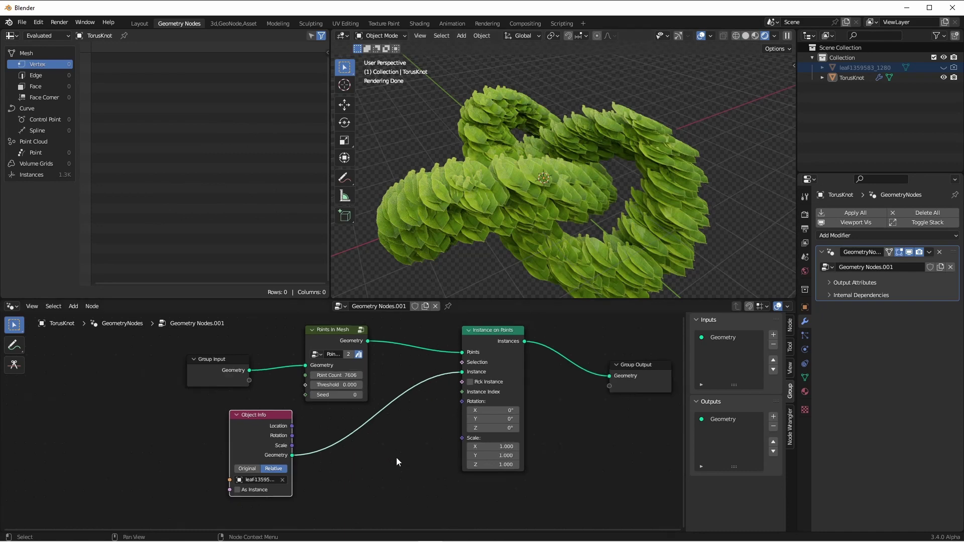
pyautogui.hotkey('shift', 'a')
pyautogui.moveTo(418, 478)
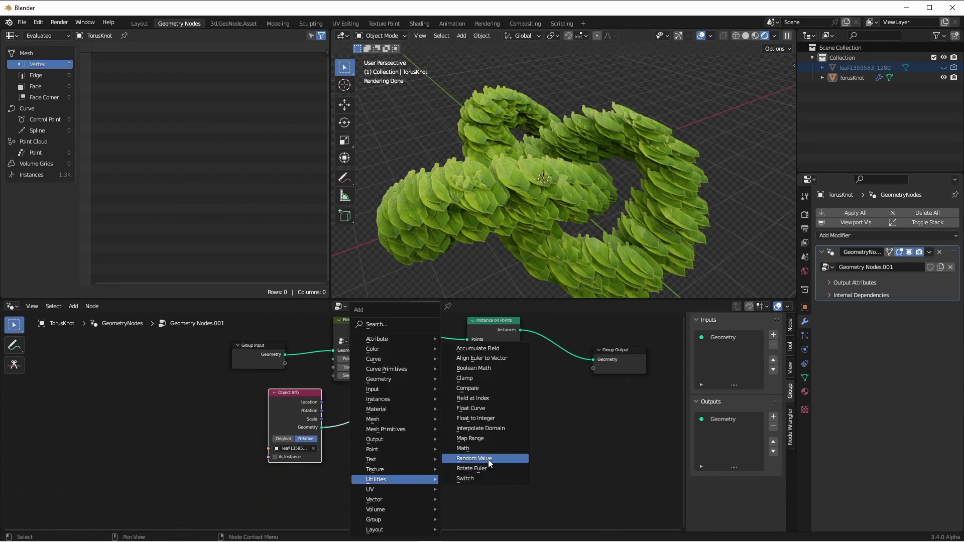
pyautogui.click(483, 459)
pyautogui.click(435, 459)
pyautogui.click(405, 472)
pyautogui.click(412, 495)
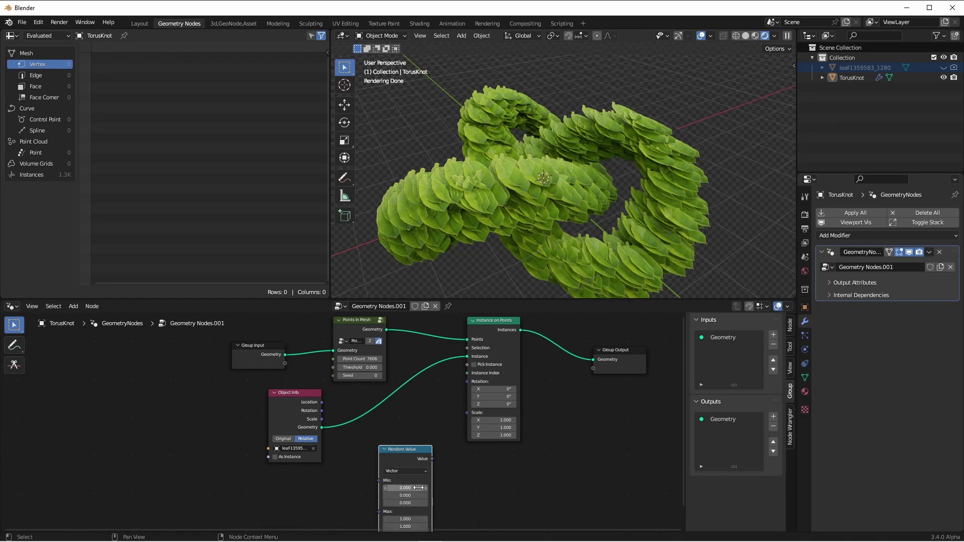
pyautogui.scroll(1, 436, 469)
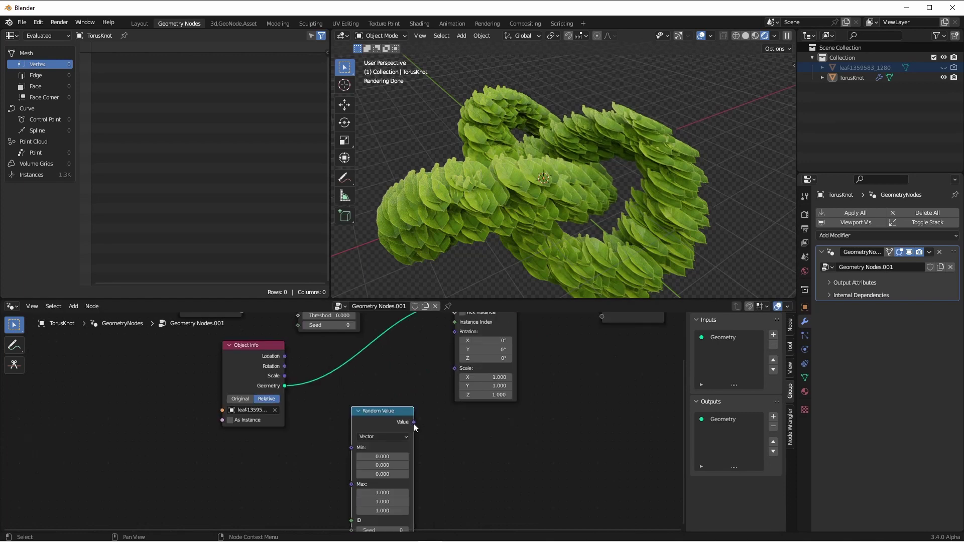
pyautogui.moveTo(414, 422); pyautogui.dragTo(455, 370)
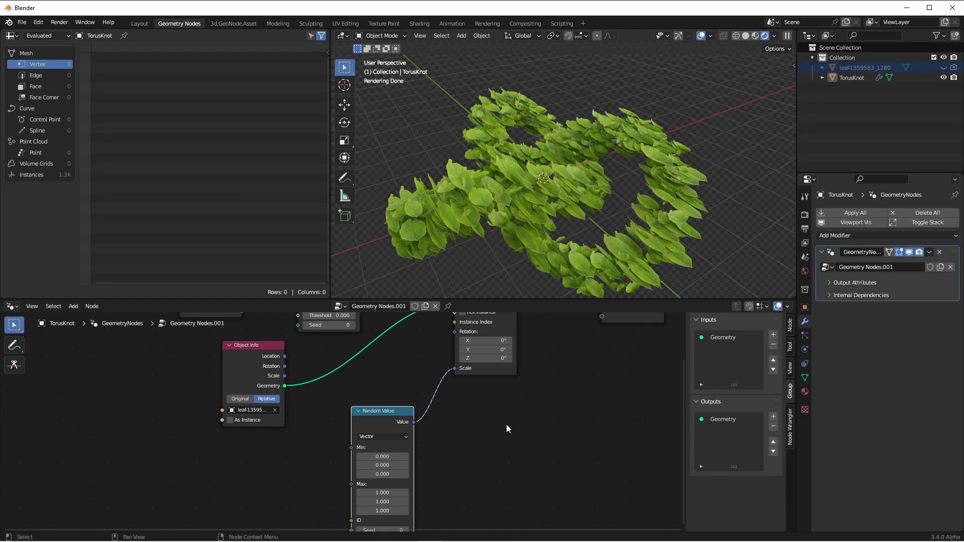
pyautogui.moveTo(451, 471); pyautogui.dragTo(460, 445, button='middle')
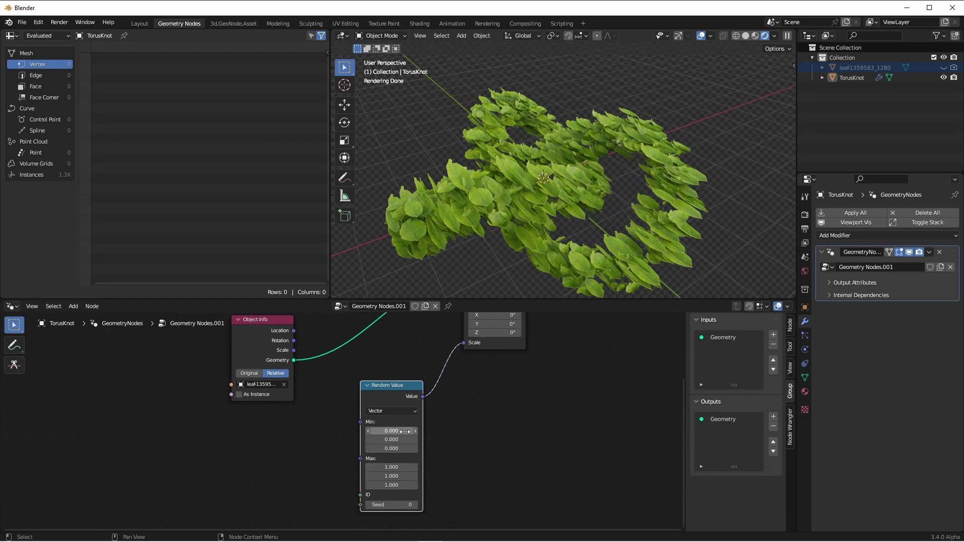
pyautogui.moveTo(405, 431); pyautogui.dragTo(444, 449)
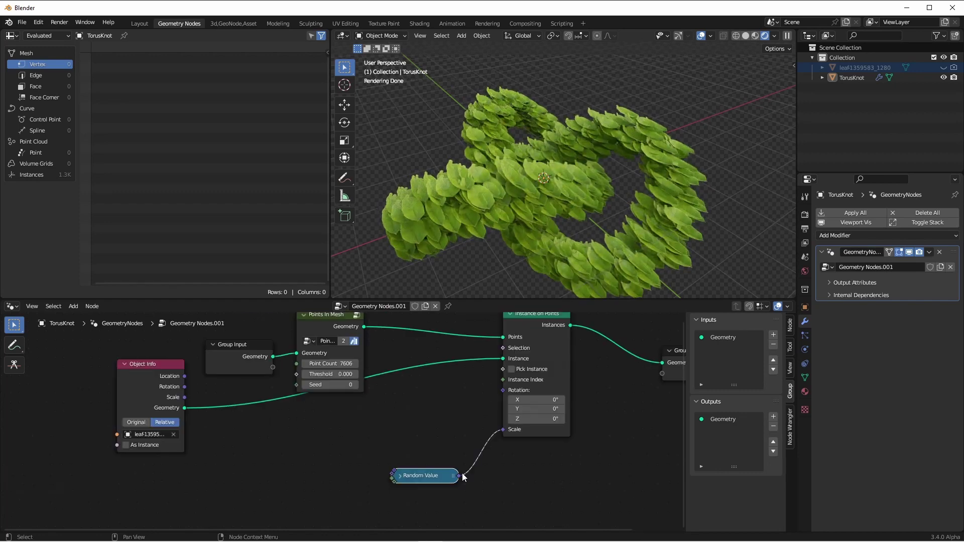
# Duplicate the Random Value node, connect the copy to Rotation, and set its Min to -6.030 and Max to 4.270 on all axes
pyautogui.hotkey('shift', 'd')
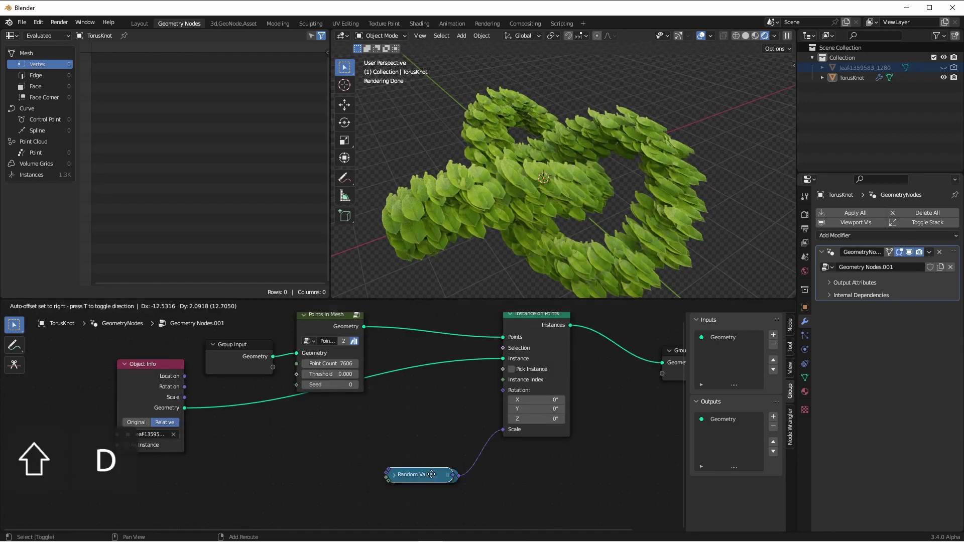
pyautogui.click(339, 443)
pyautogui.click(300, 443)
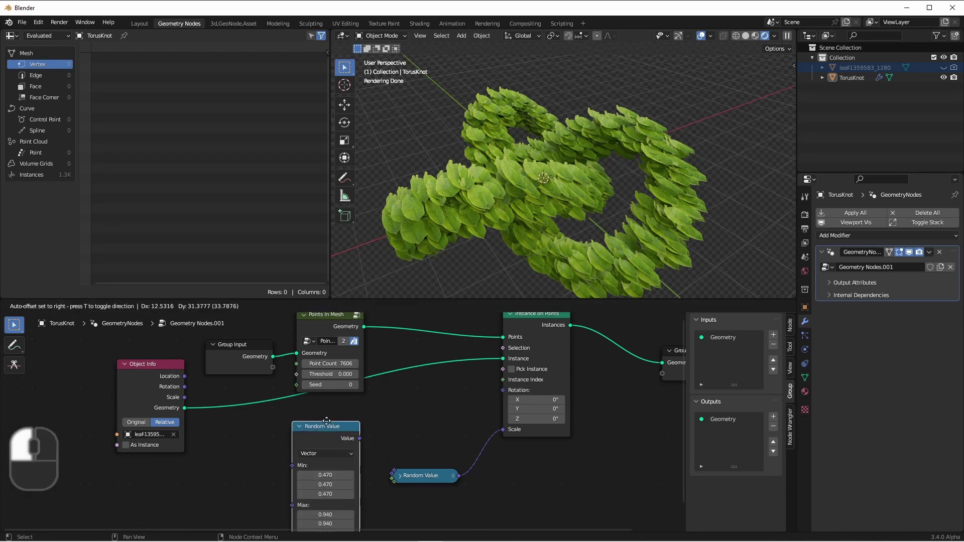
pyautogui.moveTo(362, 435); pyautogui.dragTo(502, 390)
pyautogui.moveTo(363, 431); pyautogui.dragTo(16, 449)
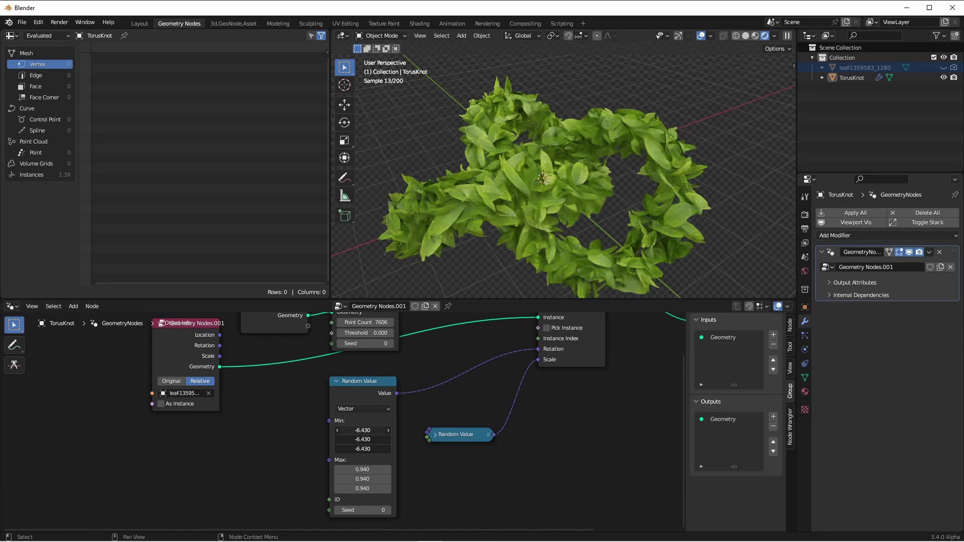
pyautogui.moveTo(363, 449); pyautogui.dragTo(383, 449)
pyautogui.keyDown('shift'); pyautogui.moveTo(362, 470); pyautogui.dragTo(530, 488); pyautogui.keyUp('shift')
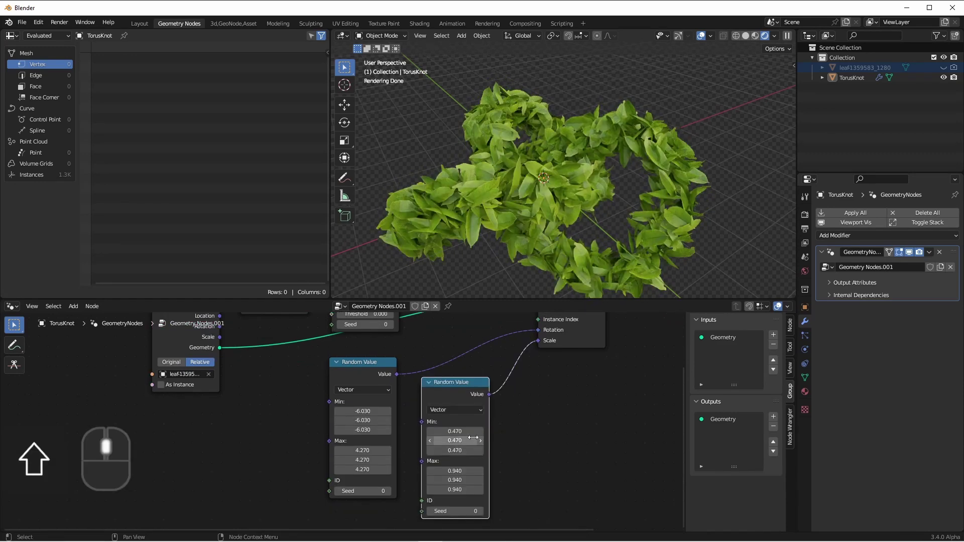
# Raise the Points In Mesh point count and set the random scale range to 0.120–0.750 and the random rotation range to -3.140–3.140
pyautogui.moveTo(468, 433); pyautogui.dragTo(426, 450)
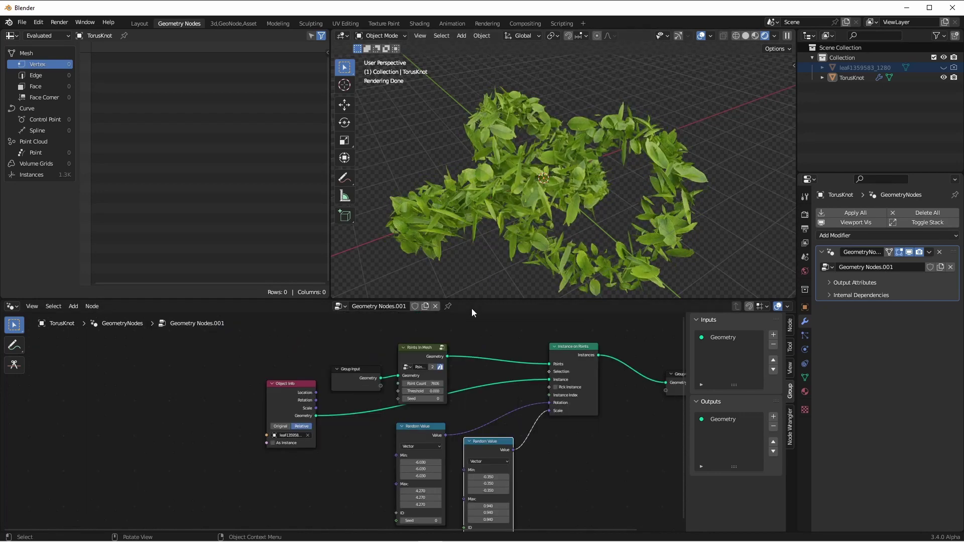
pyautogui.moveTo(422, 384); pyautogui.dragTo(437, 384)
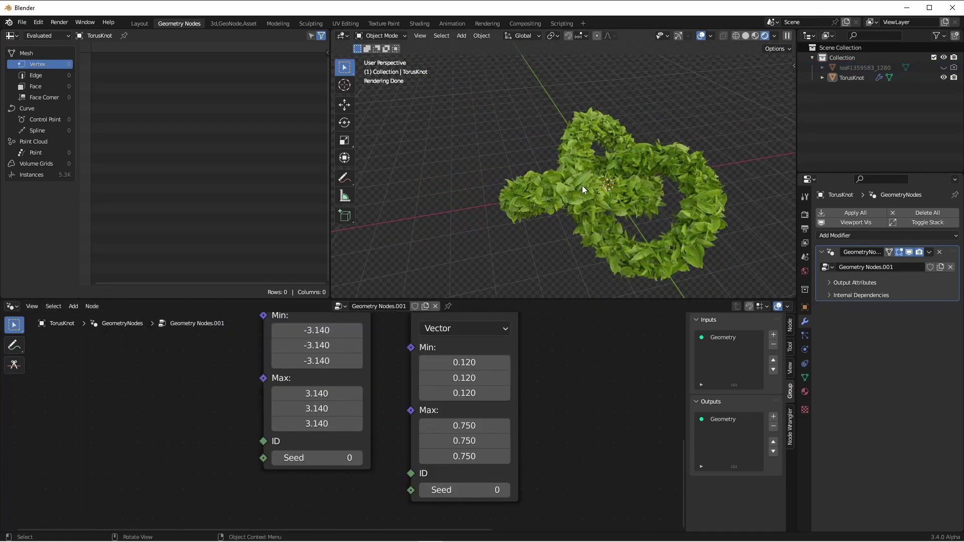
pyautogui.moveTo(582, 186); pyautogui.dragTo(612, 202, button='middle')
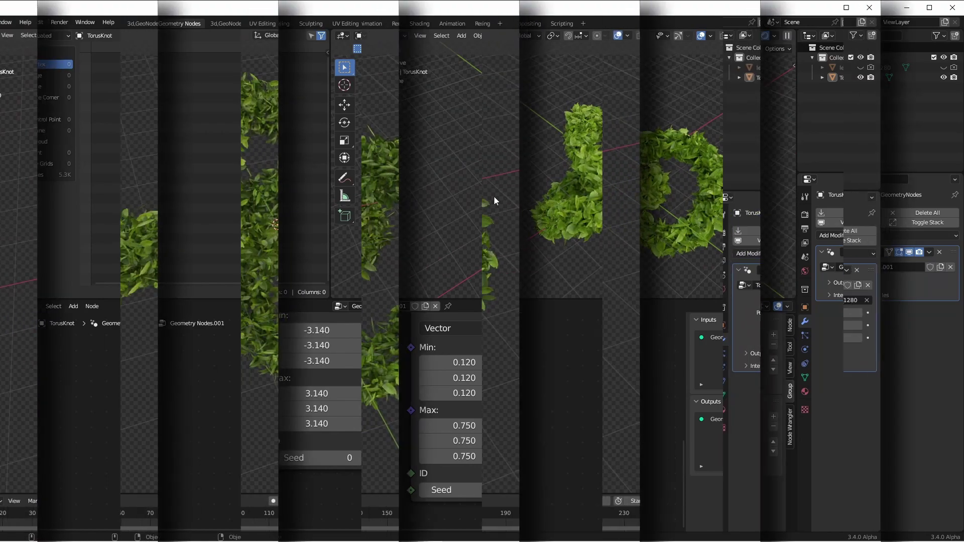